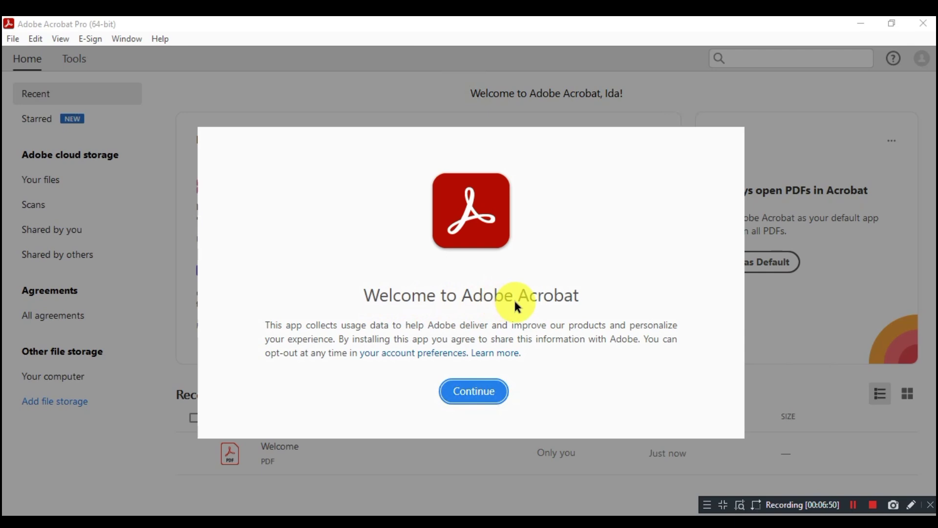
Step: Continue past the Adobe Acrobat welcome notice and decline making Acrobat the default PDF application
click(504, 395)
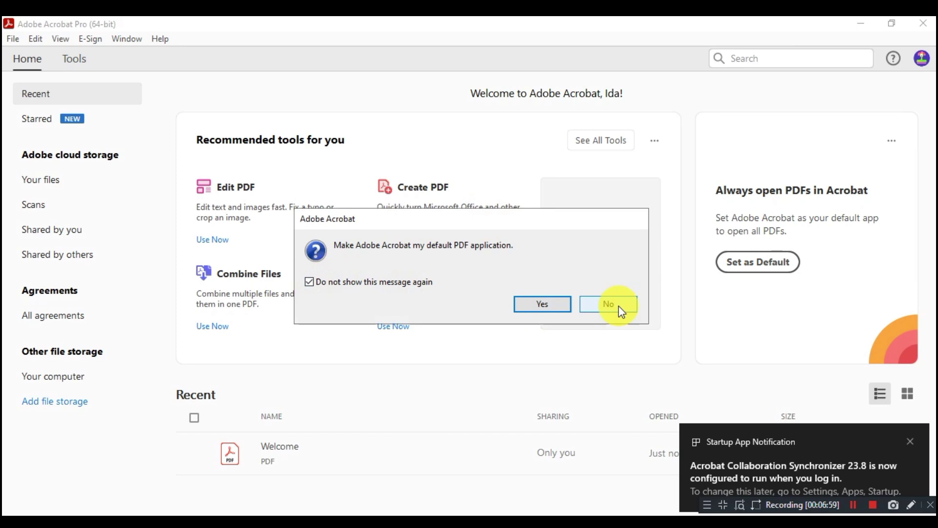
click(616, 307)
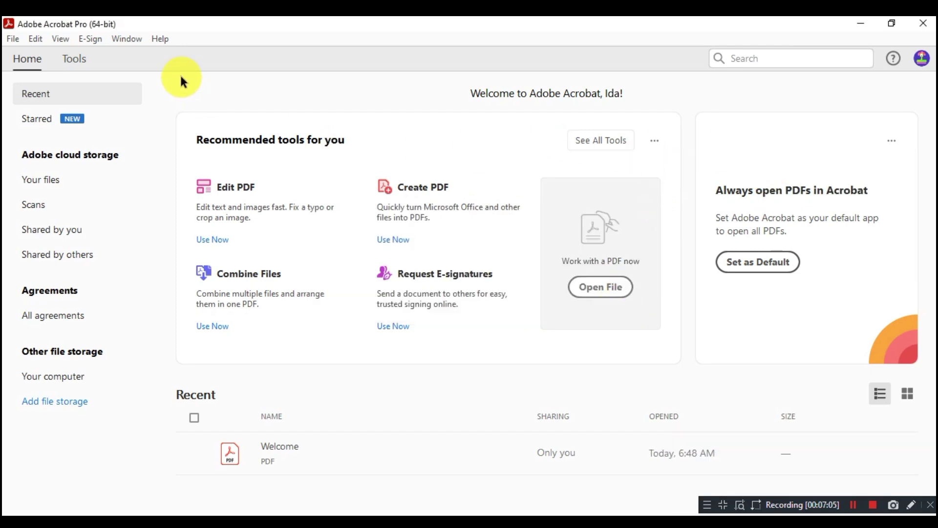
Step: Check the signed-in account details and the version information of Adobe Acrobat Pro
click(160, 39)
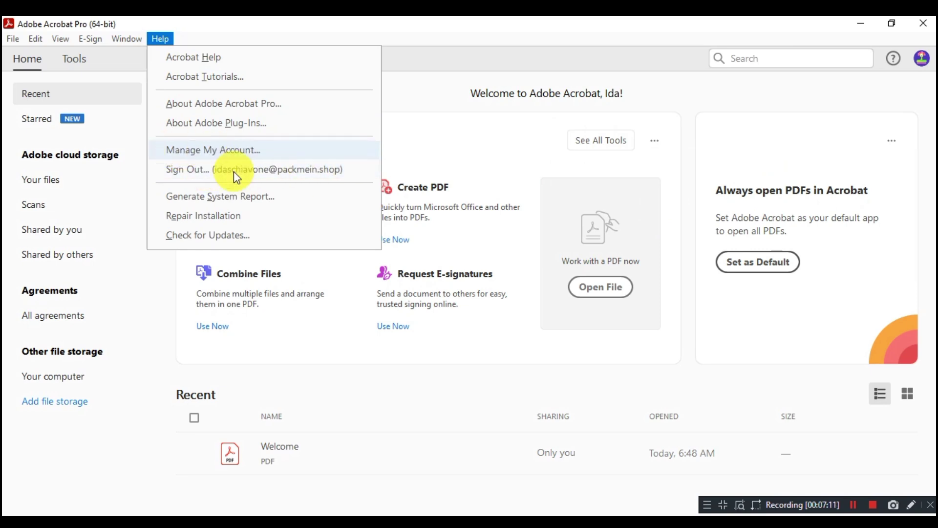
click(819, 137)
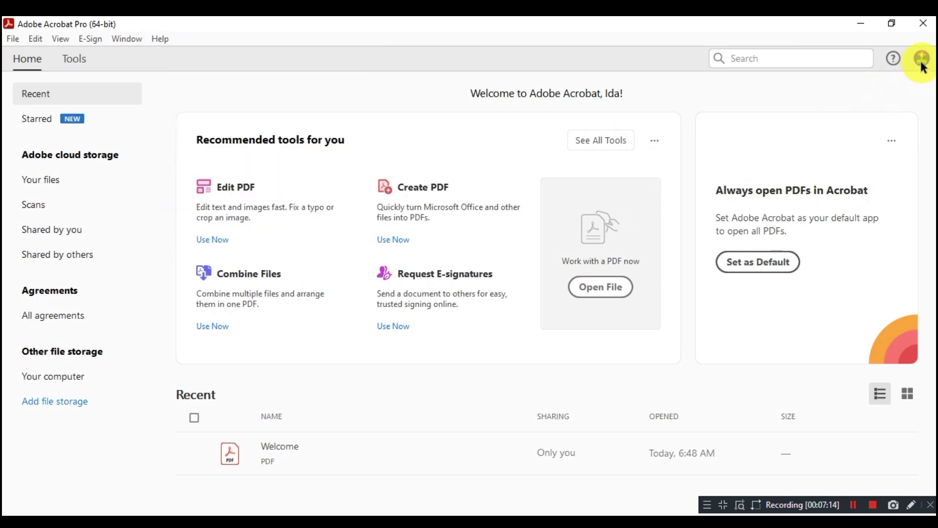
click(920, 61)
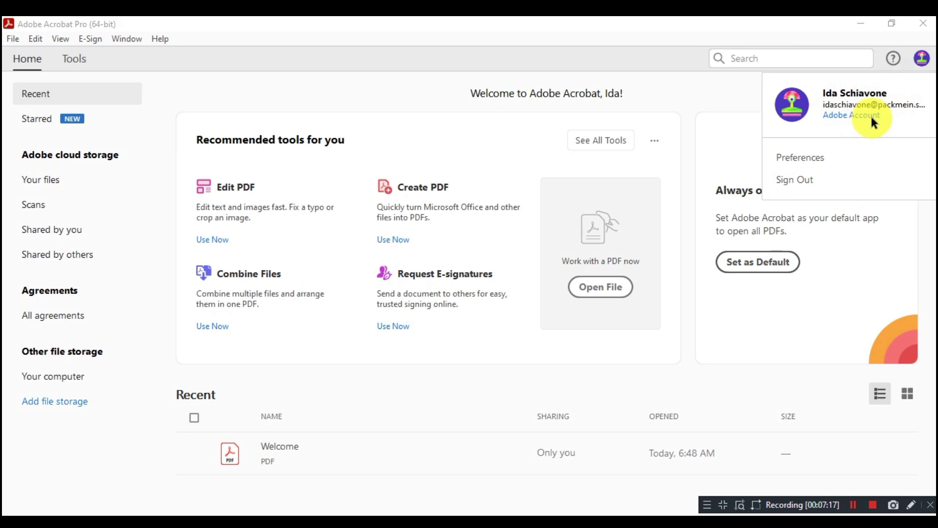
click(736, 100)
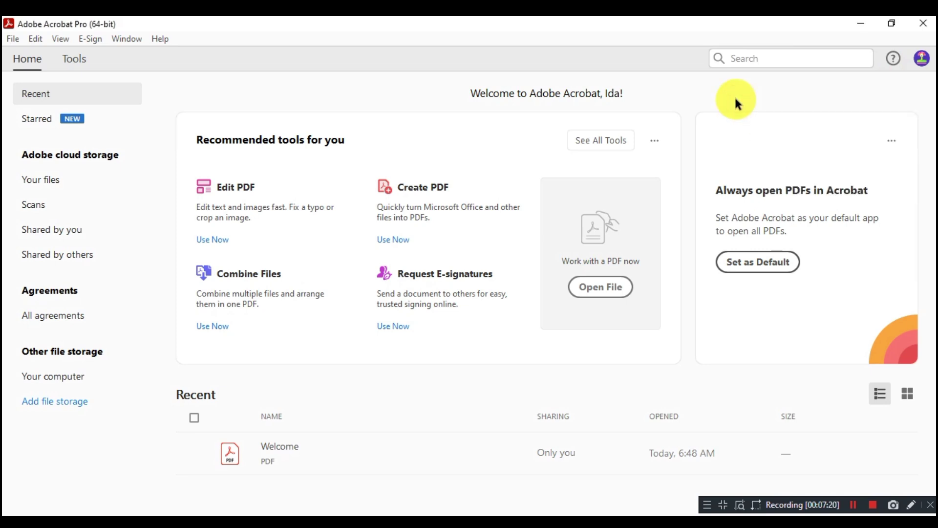
click(163, 41)
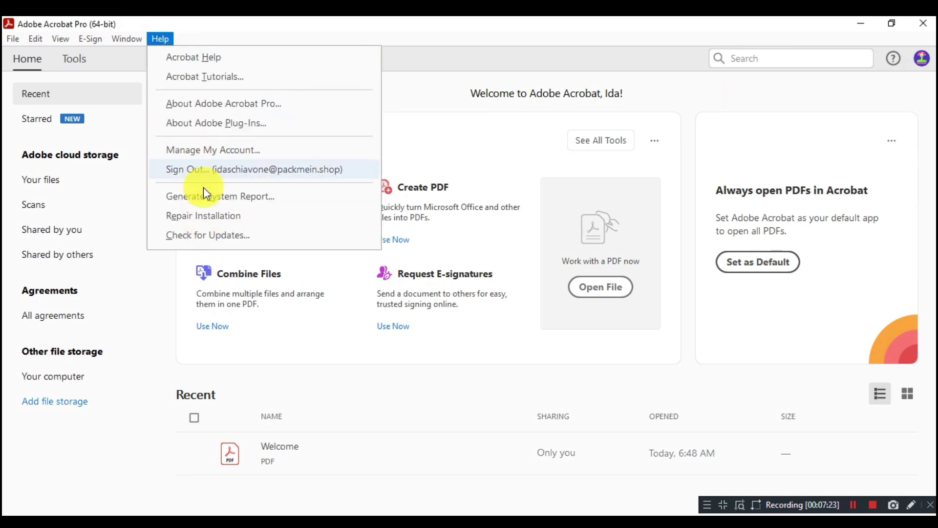
click(349, 104)
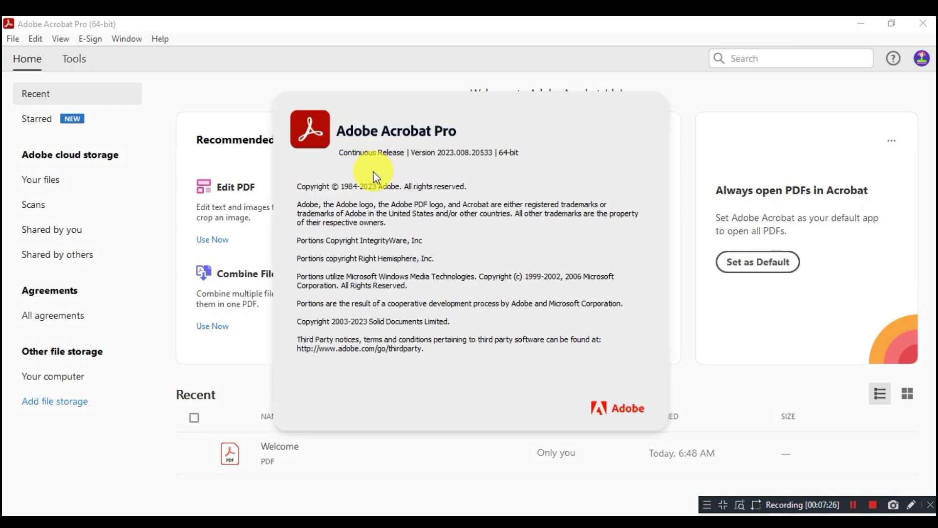
click(643, 132)
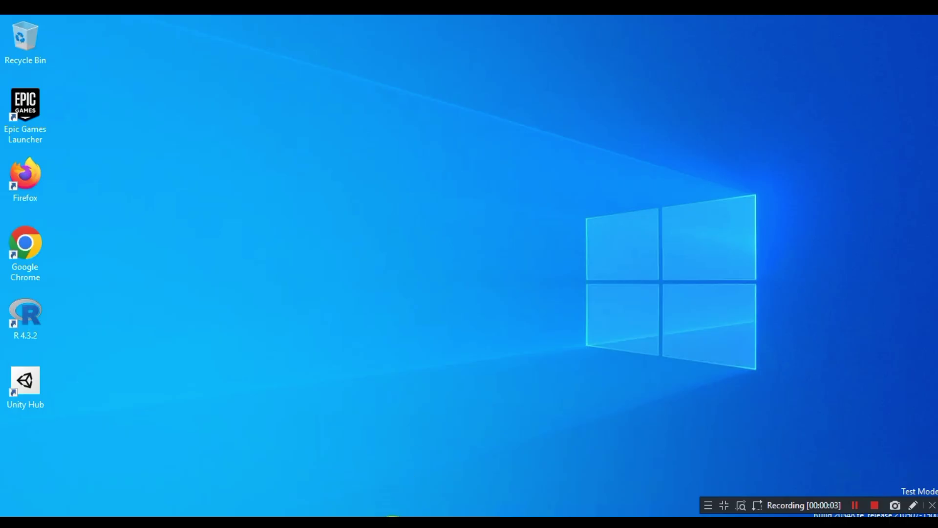
Step: Switch to Google Chrome and search Google for "adobe acrobat pro dc 64 bit"
click(393, 517)
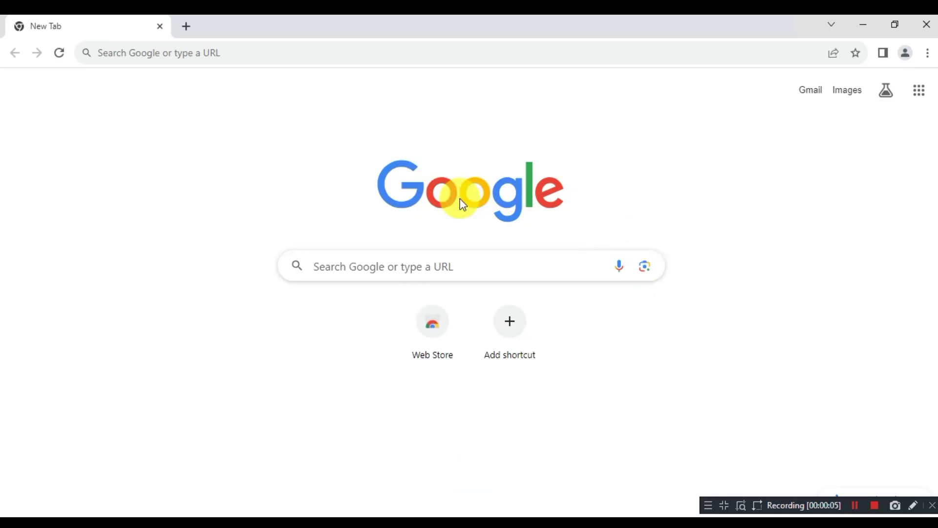
click(360, 263)
text(ad)
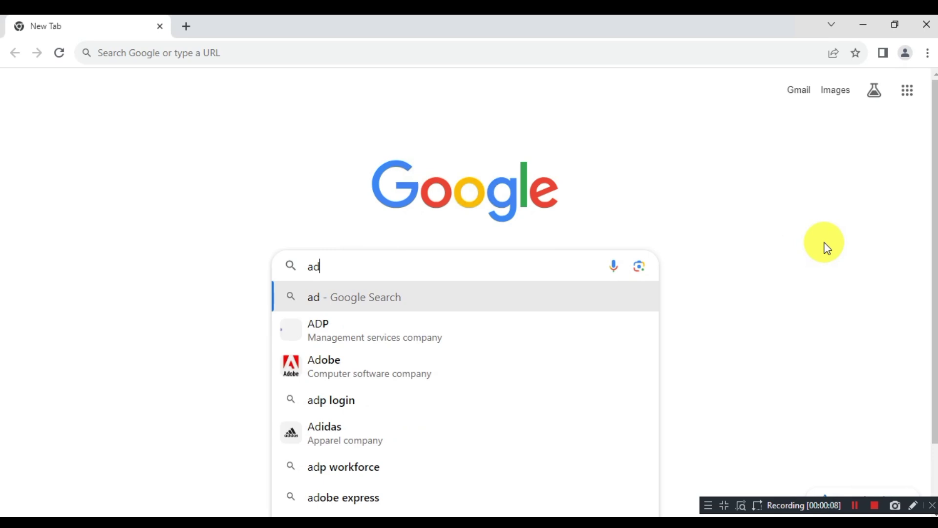
text(obe acrobat pro )
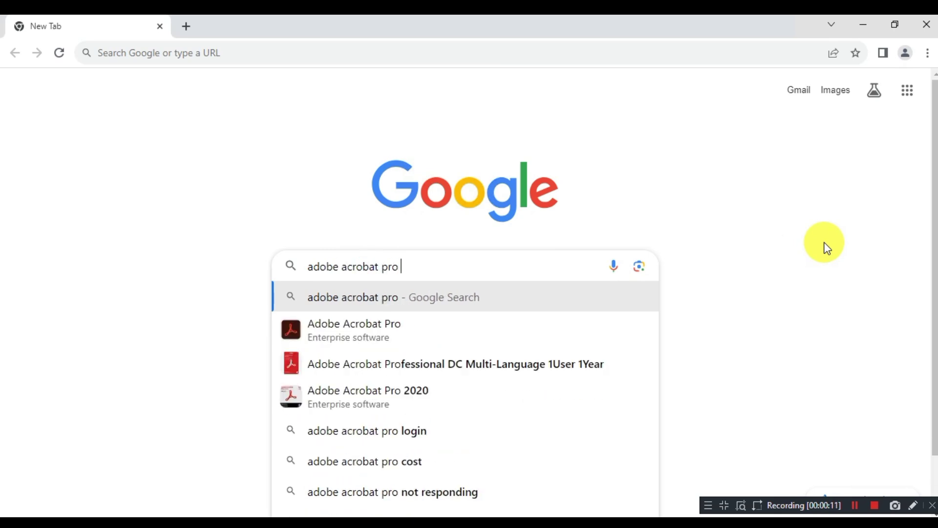
text(dc 64)
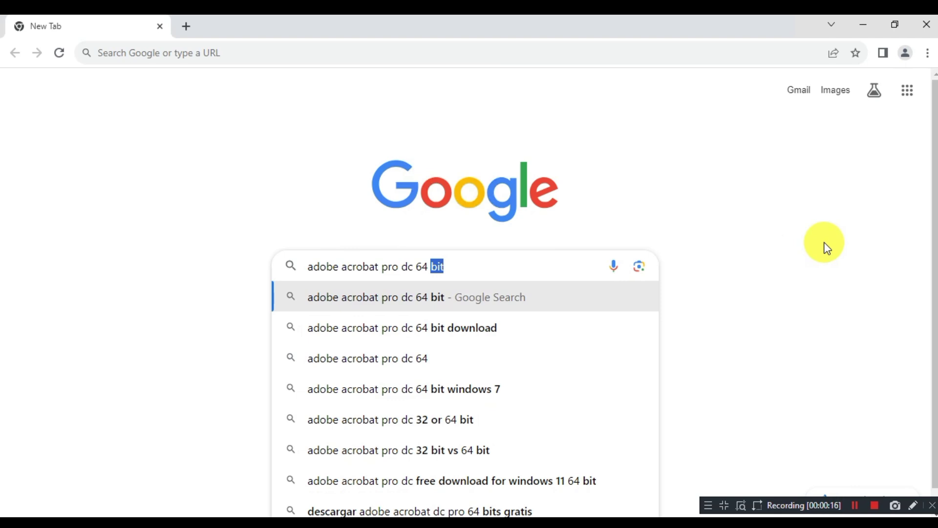
key(Right)
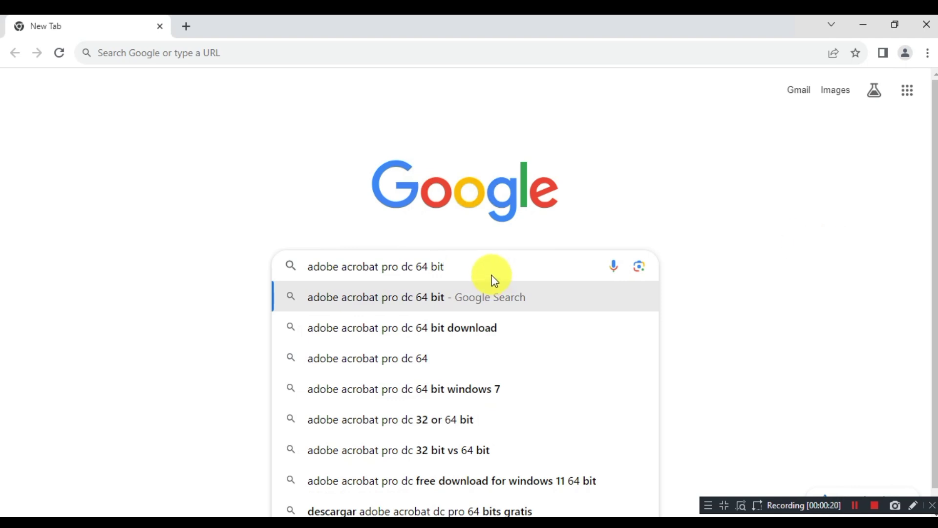
triple_click(308, 266)
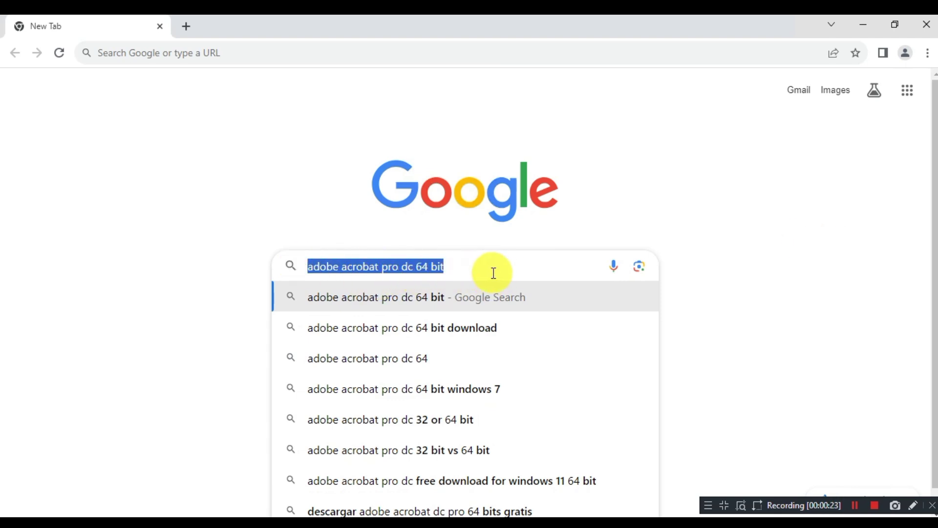
key(Return)
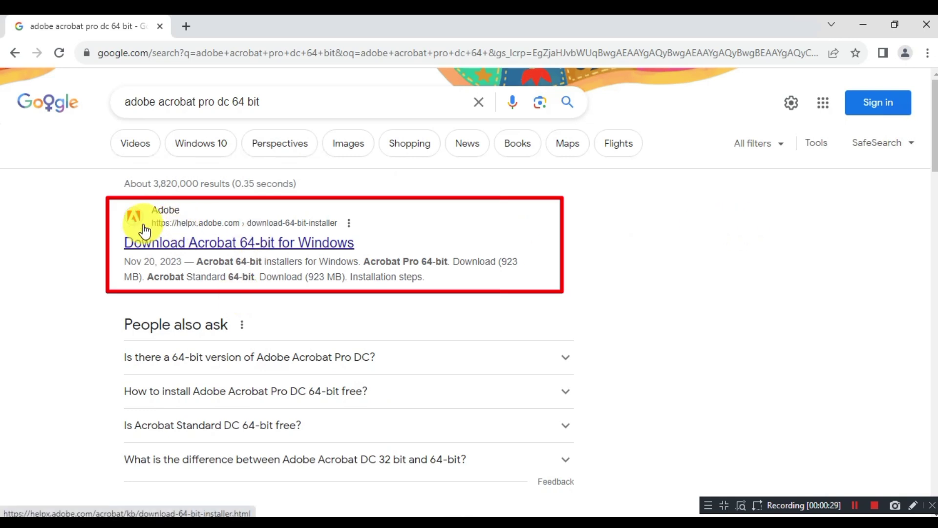
Step: Open Adobe's "Download Acrobat 64-bit for Windows" page and download the Acrobat Pro 64-bit installer
click(340, 243)
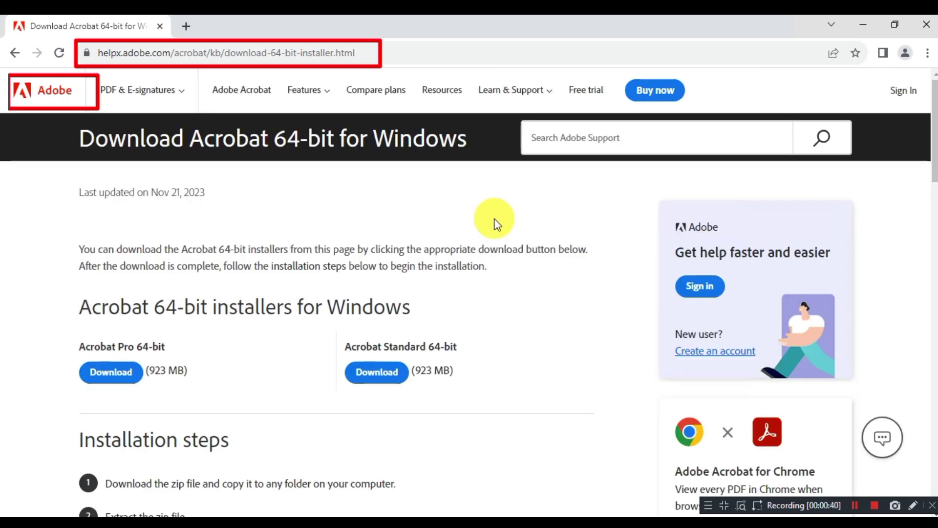
click(365, 51)
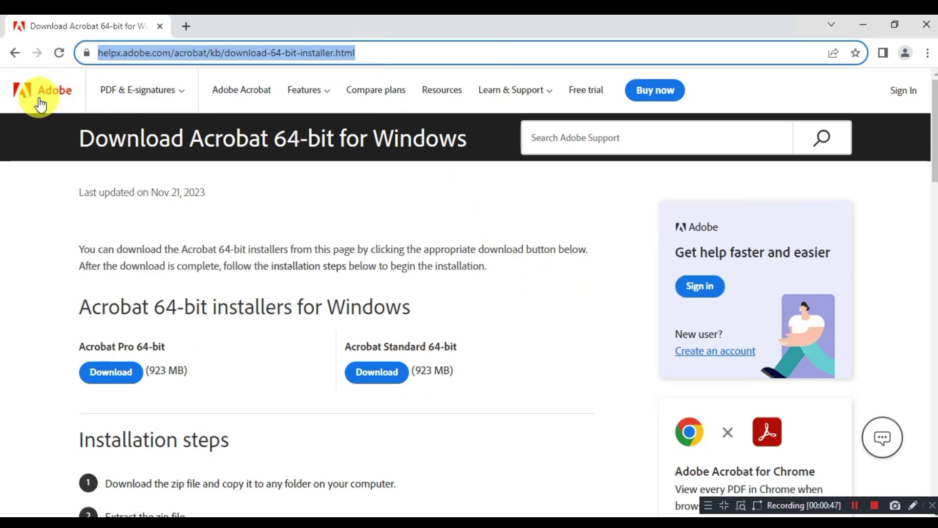
drag(84, 307, 423, 310)
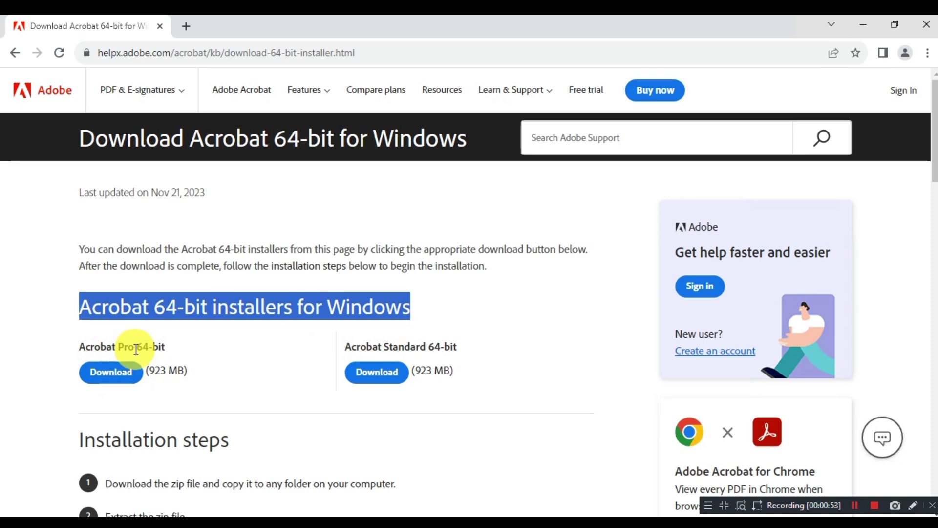
click(120, 376)
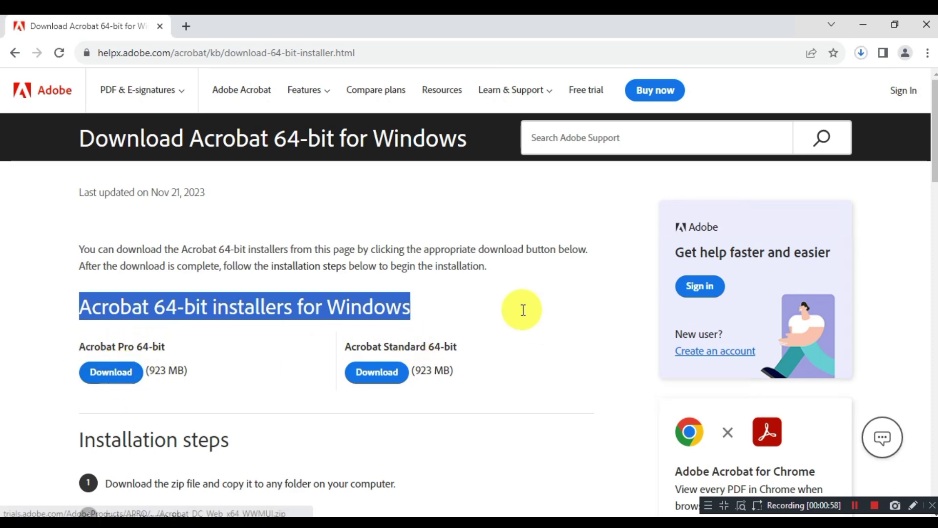
Step: Show the downloaded Acrobat_DC_Web_x64_WWMUI.zip in its folder from the full download history and minimize the browser
click(861, 52)
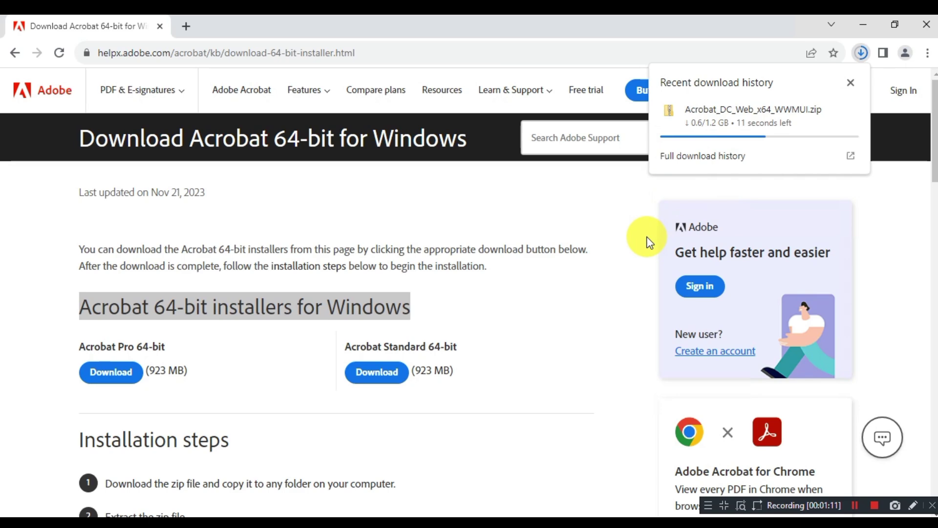
click(707, 156)
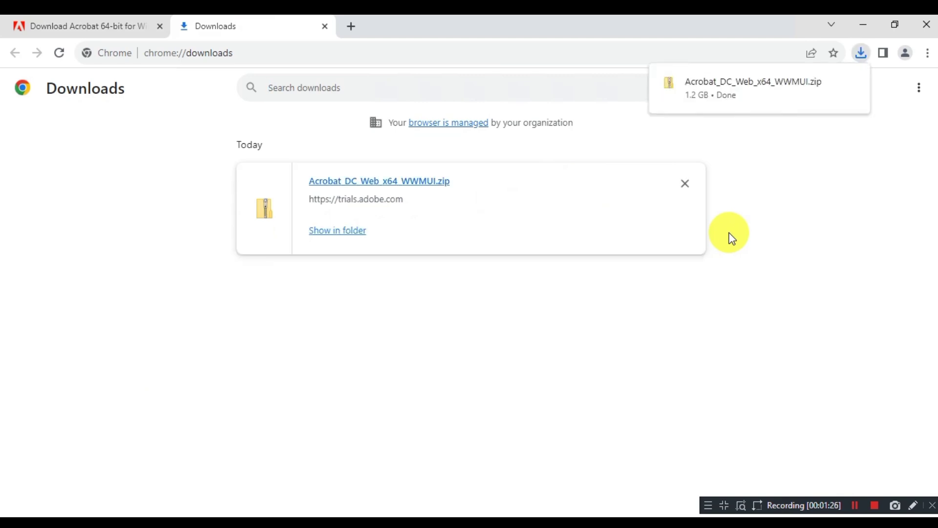
click(350, 239)
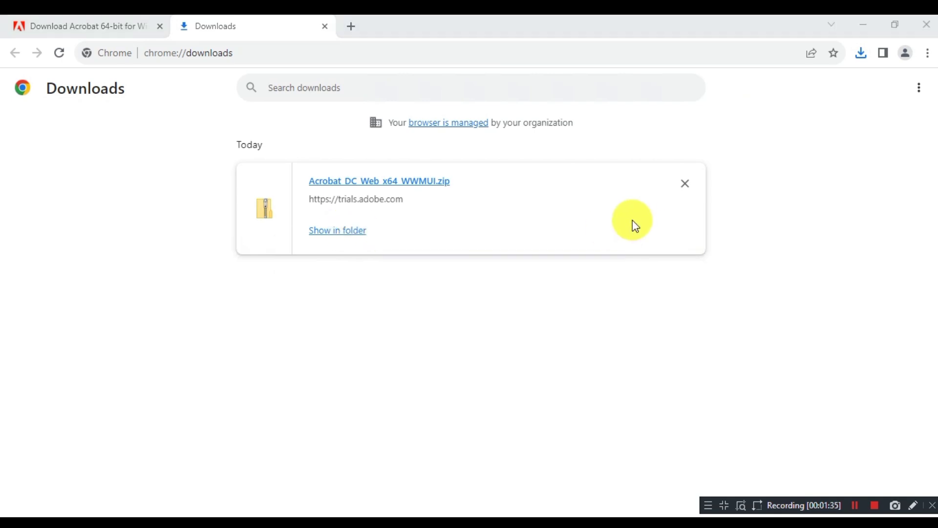
click(865, 29)
click(863, 27)
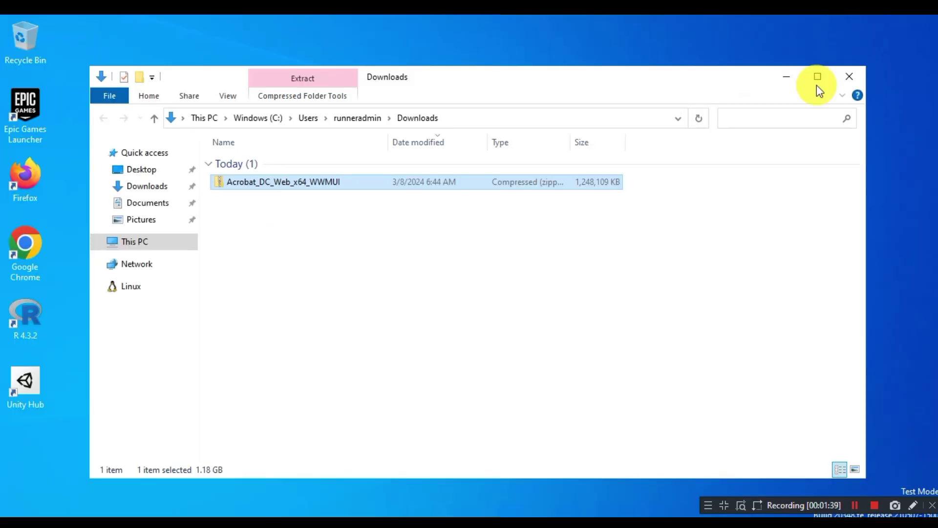
Step: Extract the Acrobat_DC_Web_x64_WWMUI archive into a same-named folder in Downloads, without showing the extracted files when complete
right_click(309, 183)
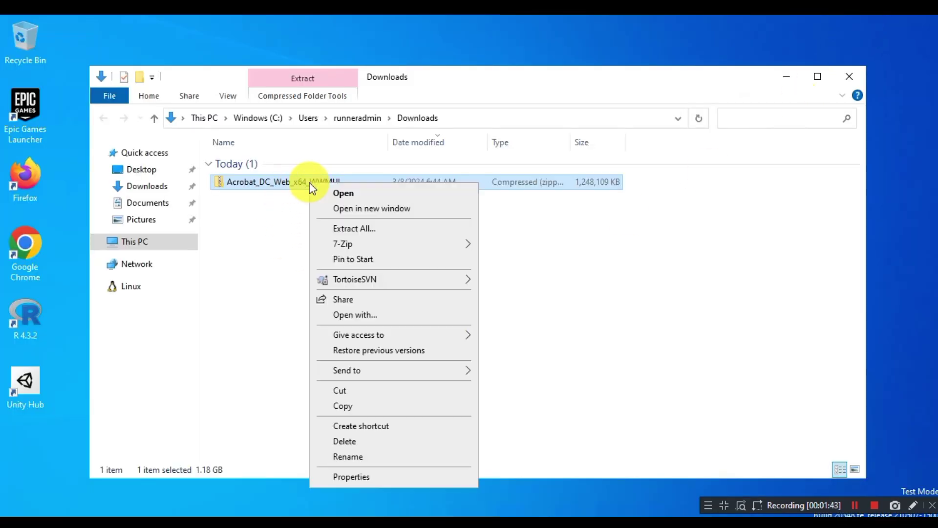
click(408, 228)
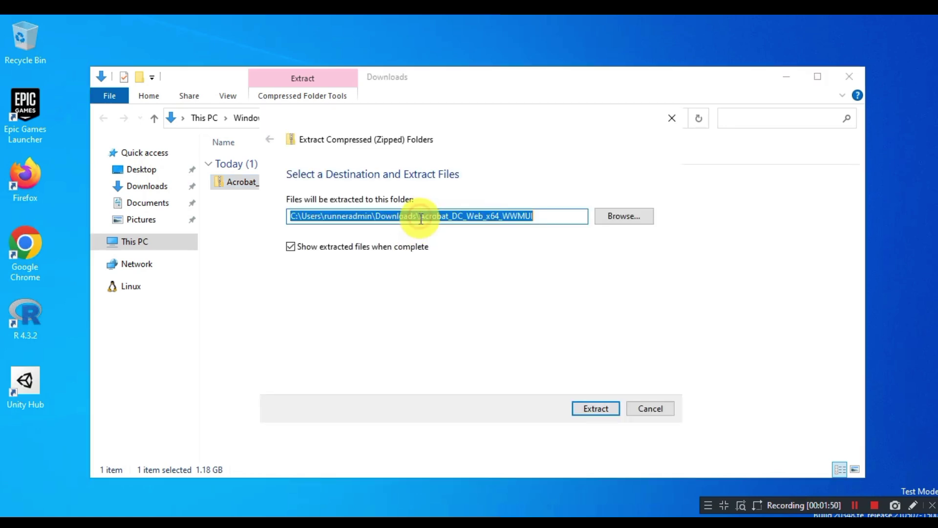
click(421, 218)
click(290, 246)
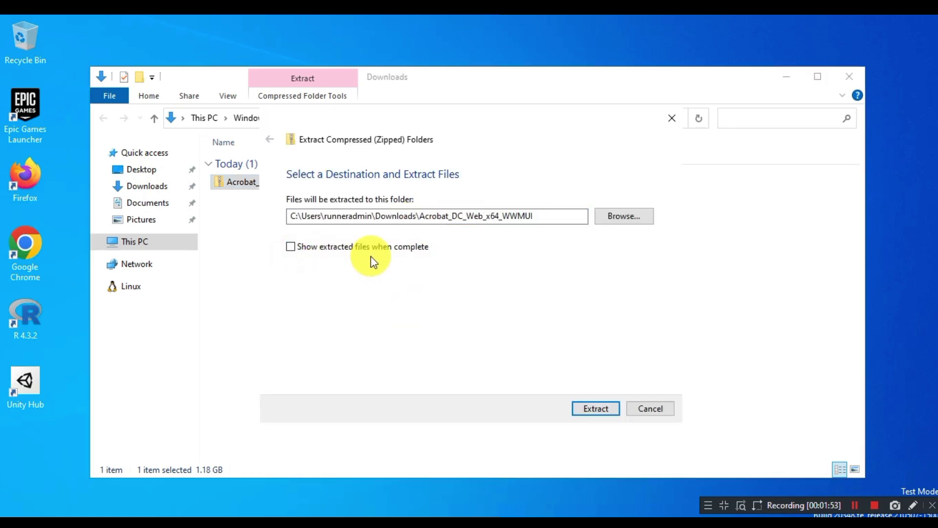
click(600, 408)
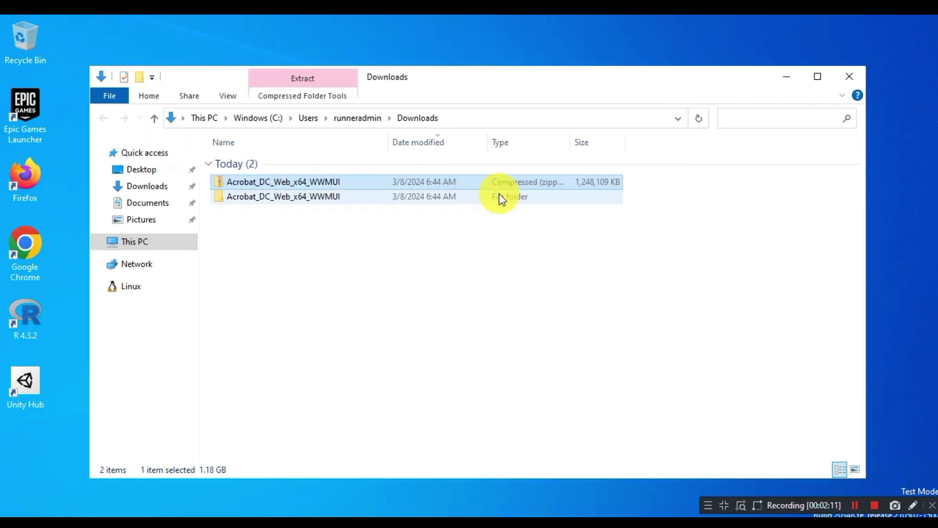
Step: Open the Adobe Acrobat folder inside the extracted Acrobat_DC_Web_x64_WWMUI folder
click(379, 213)
click(328, 202)
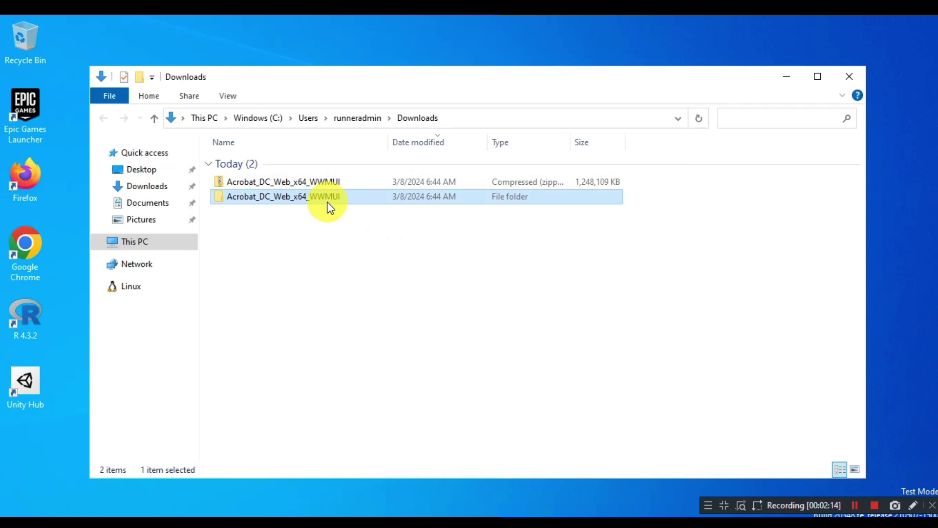
double_click(327, 202)
double_click(279, 164)
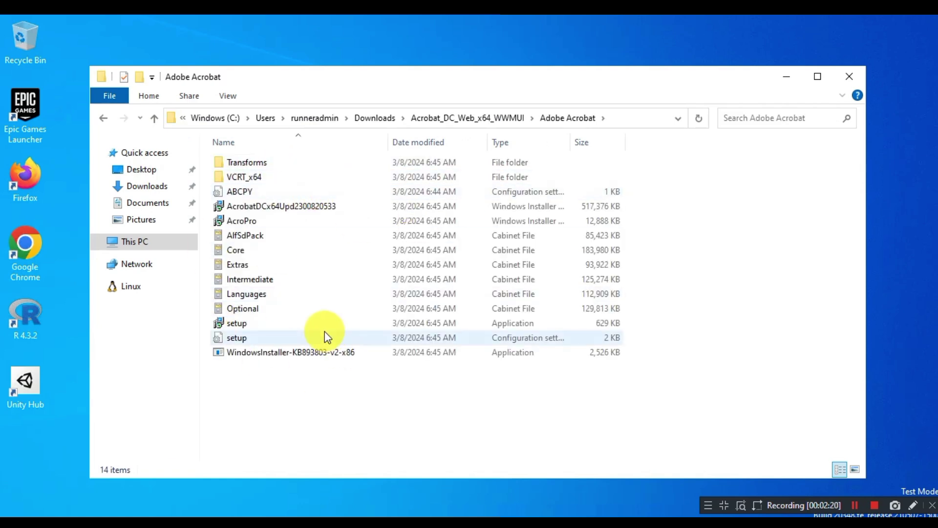
Step: Run the setup application from the Adobe Acrobat folder and minimize the File Explorer window
click(279, 323)
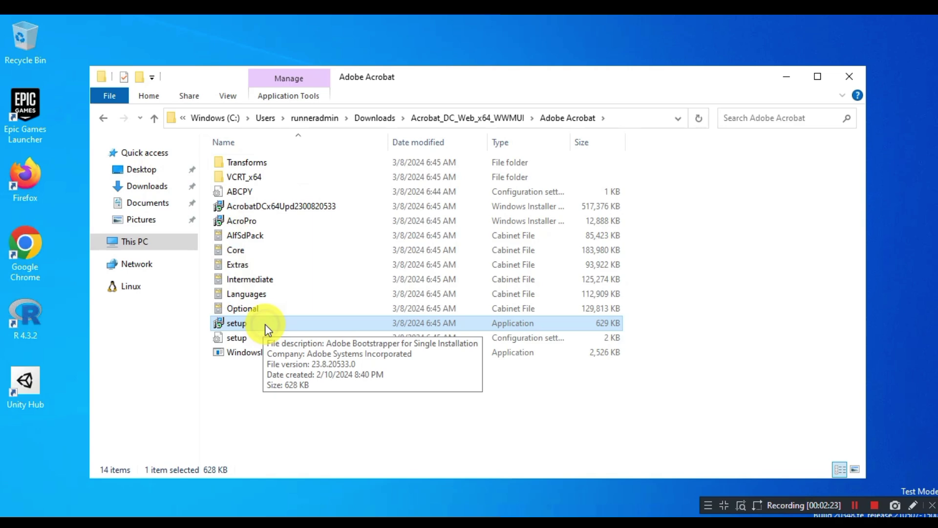
right_click(265, 324)
click(371, 78)
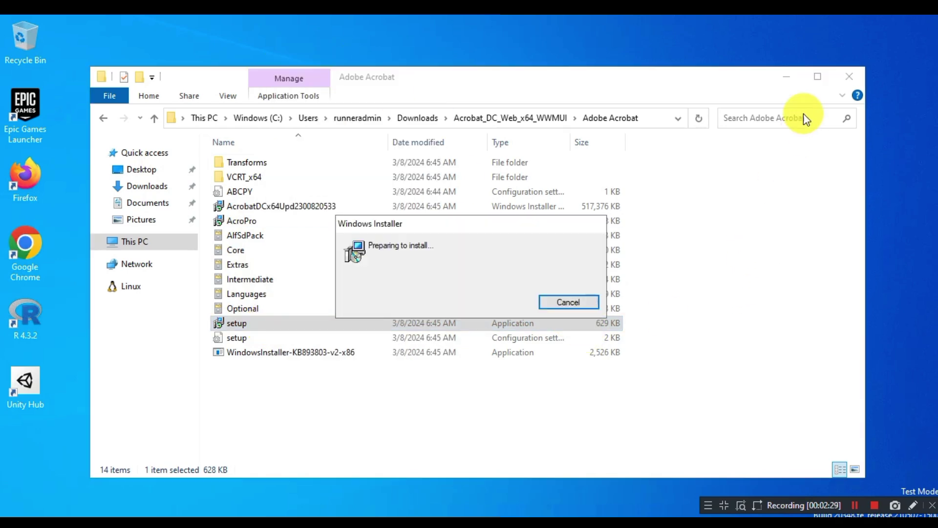
click(785, 79)
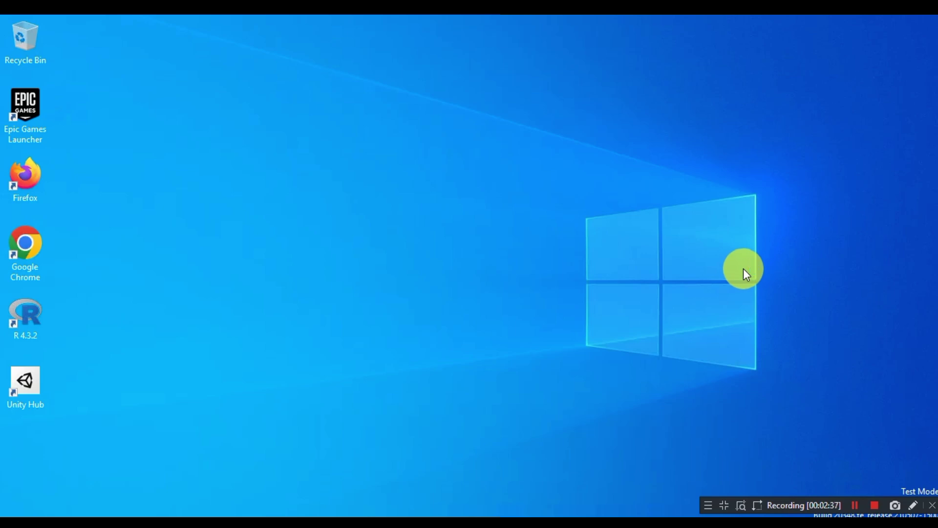
Step: Install Adobe Acrobat with both the Adobe Genuine Service and the default PDF viewer options turned off
drag(540, 143, 467, 126)
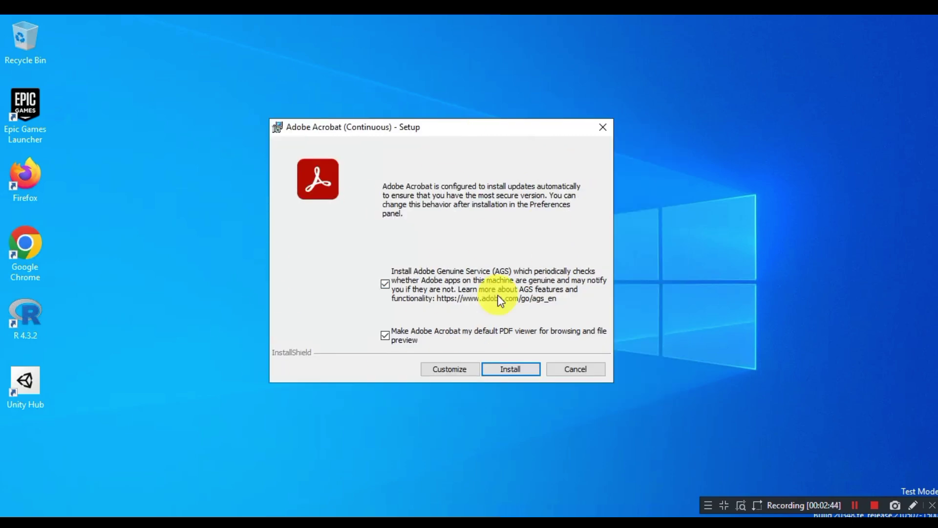
click(385, 284)
click(385, 337)
click(532, 370)
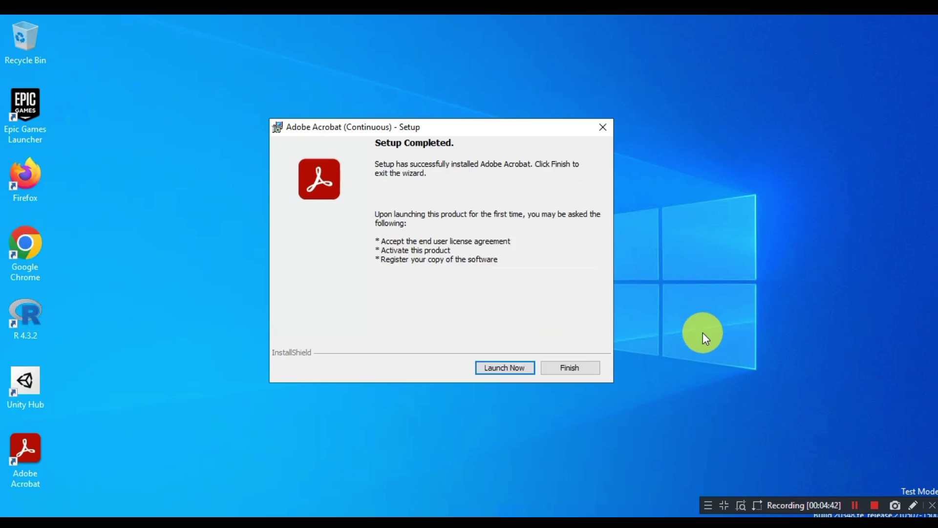
Step: Launch Adobe Acrobat from the completed setup wizard and activate the email address field of its sign-in form
click(522, 374)
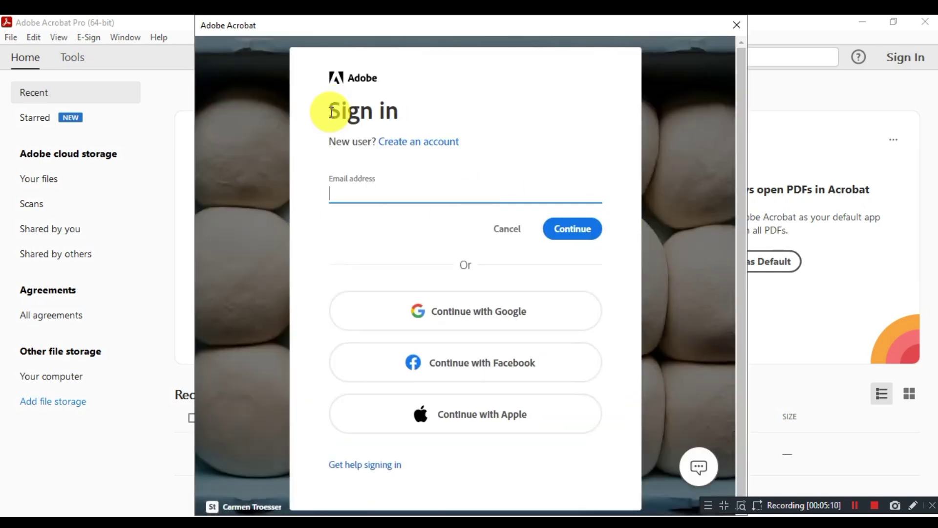
drag(335, 109, 398, 107)
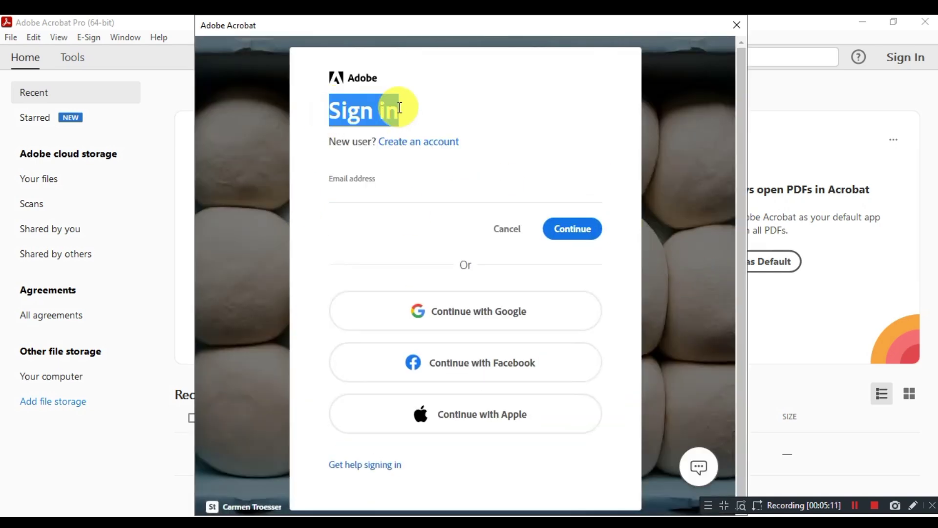
click(365, 194)
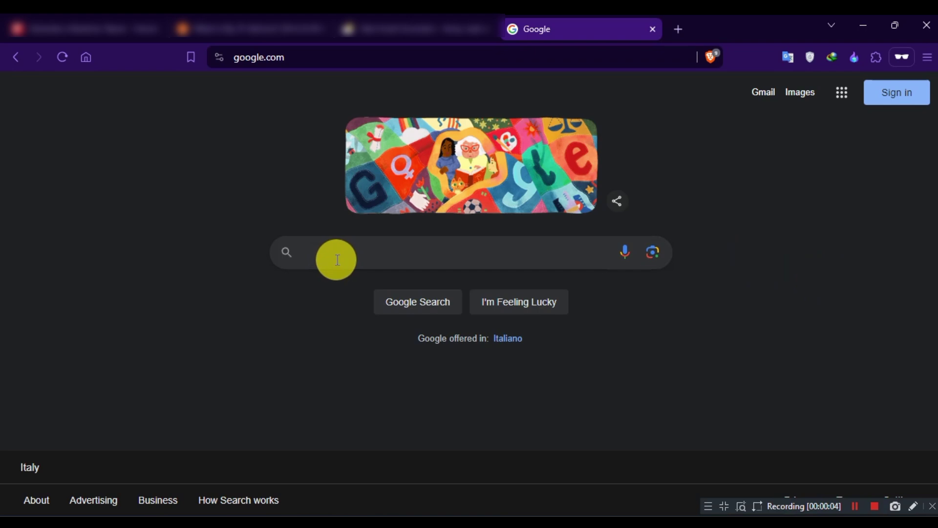
Step: Switch to the Brave browser and search Google for "adobe creative cloud business teams trial"
text(adobe )
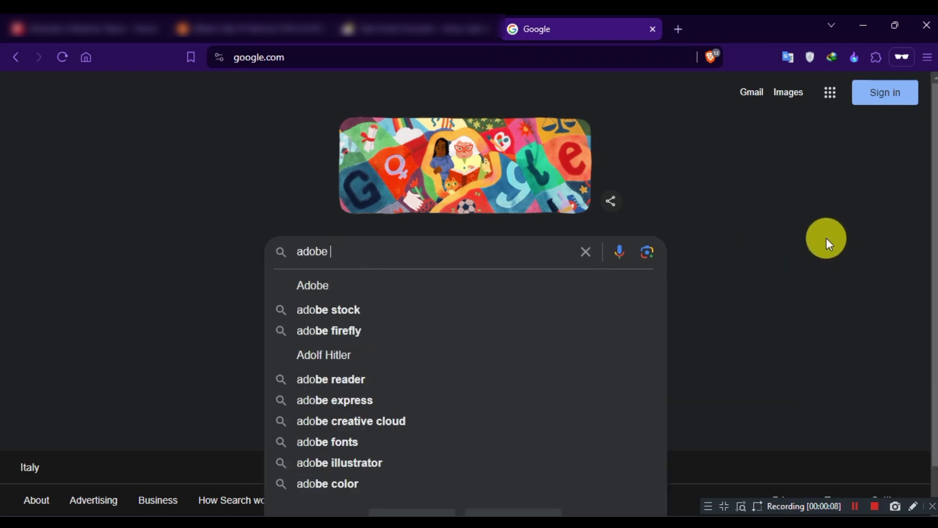
text(creative cloud)
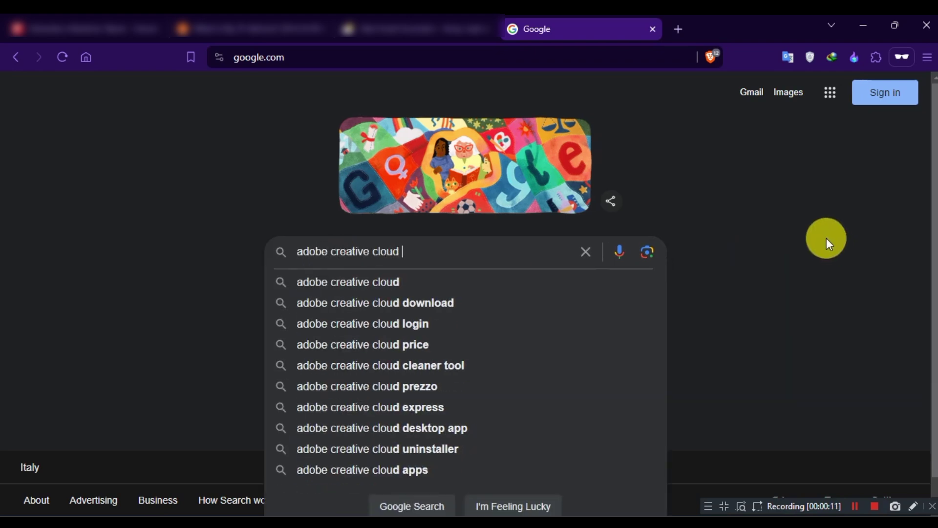
text( business te)
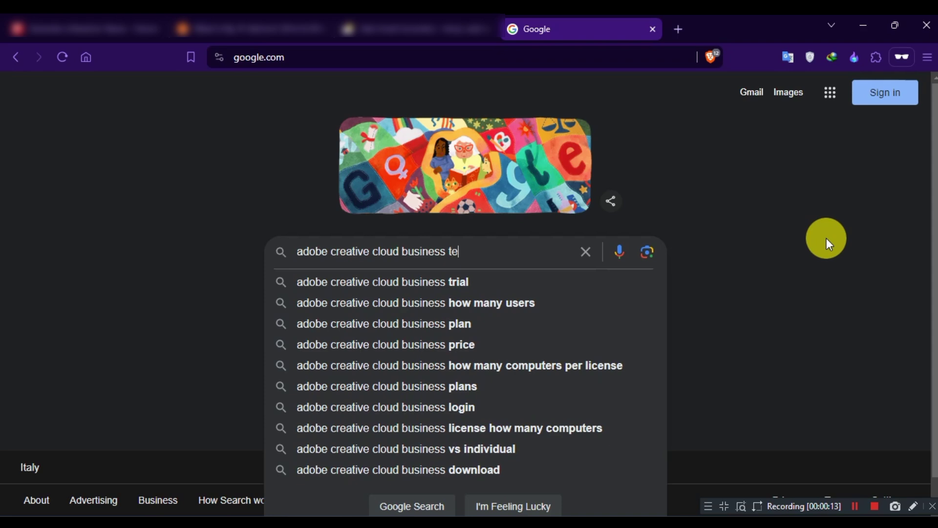
text(ams tria)
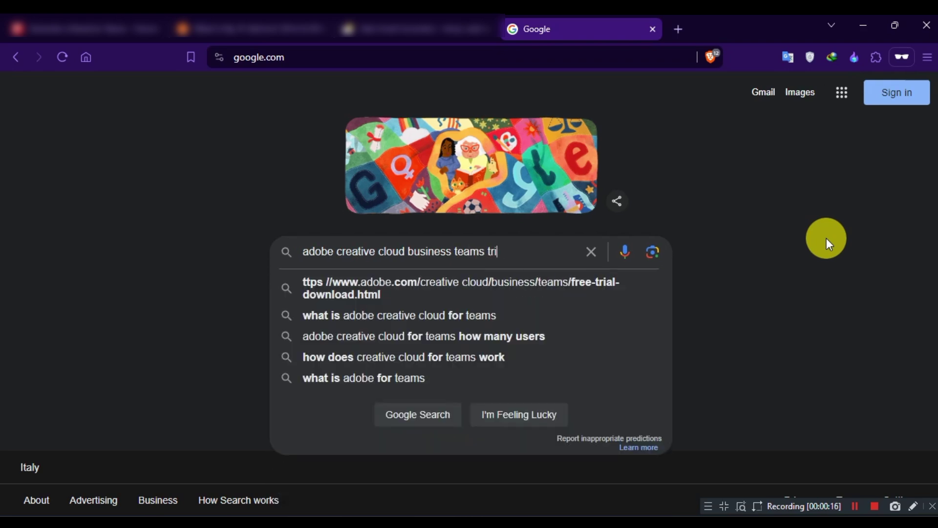
text(l)
drag(508, 253, 277, 259)
click(448, 443)
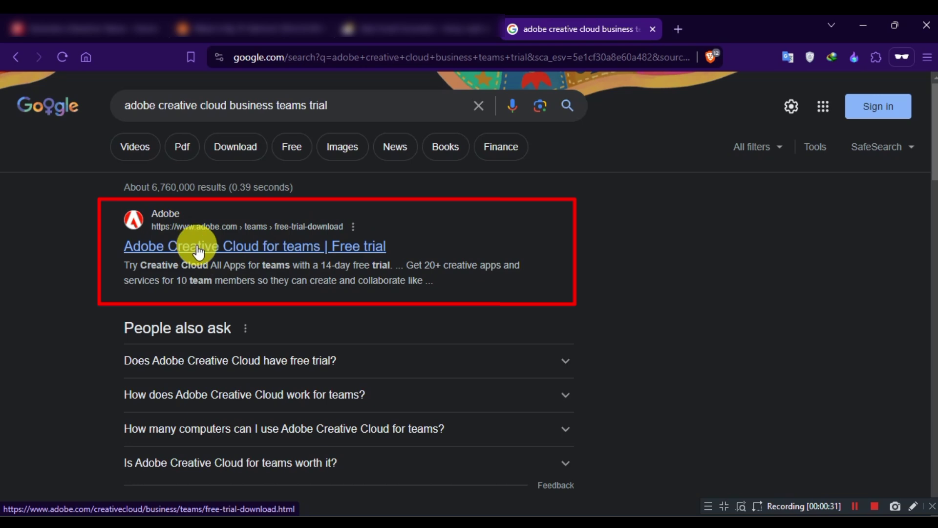
Step: Open the "Adobe Creative Cloud for teams | Free trial" result and dismiss the region notice and the chat offer
click(384, 248)
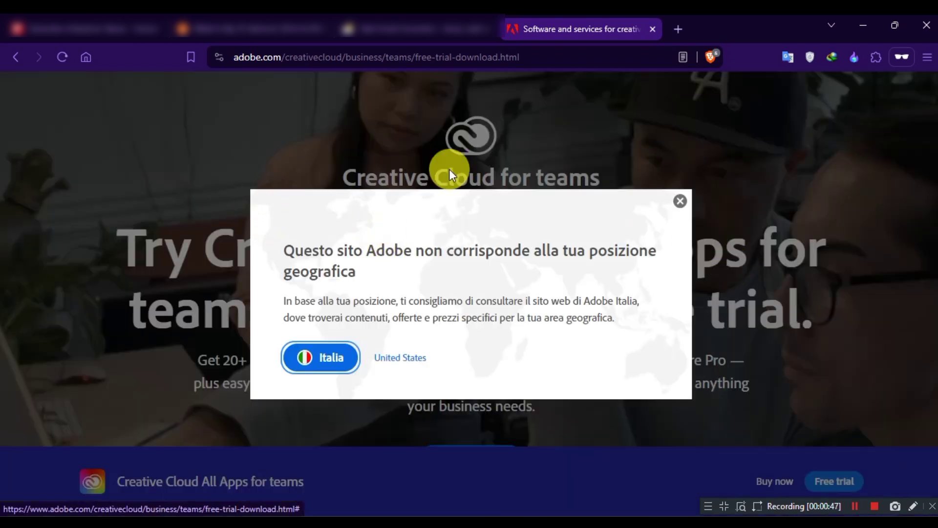
click(679, 201)
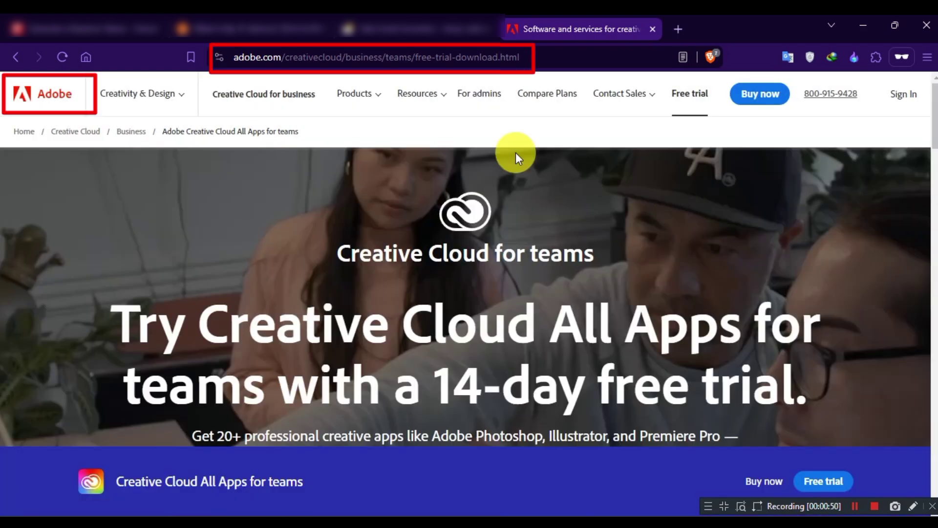
click(325, 58)
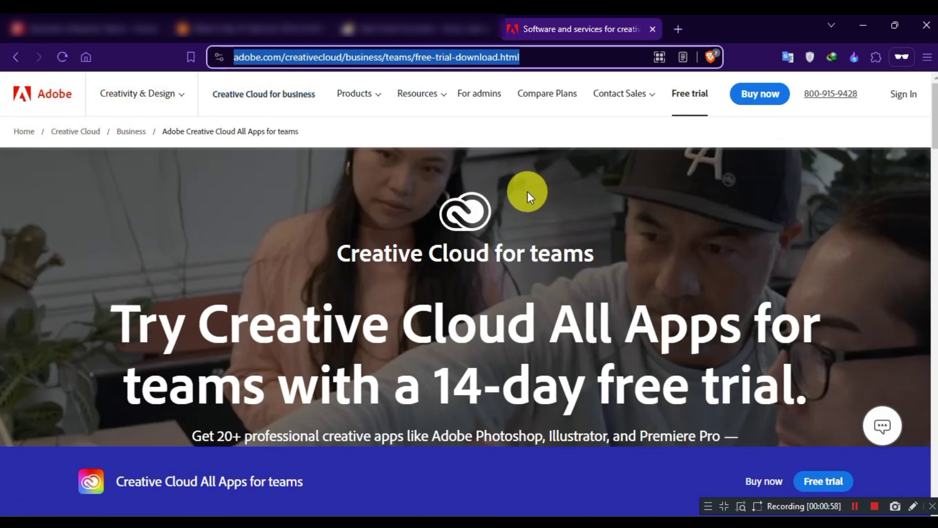
click(697, 154)
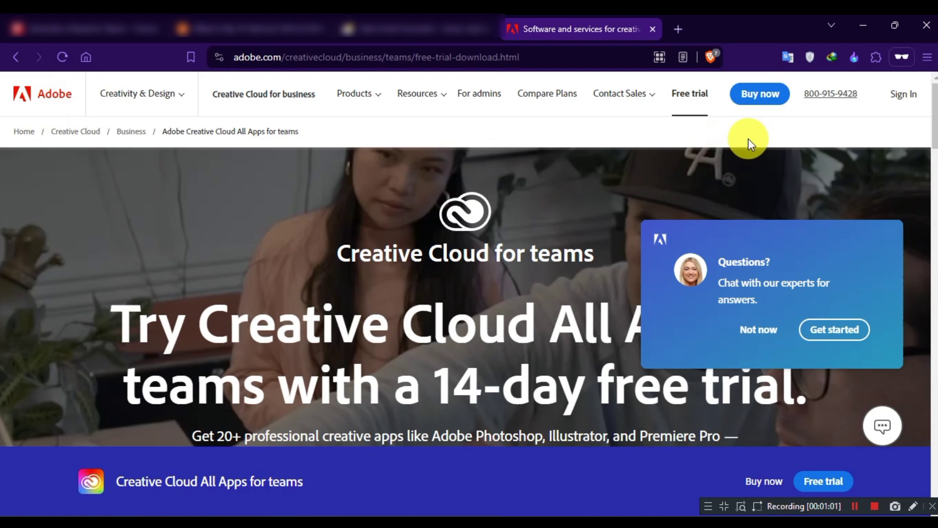
click(757, 329)
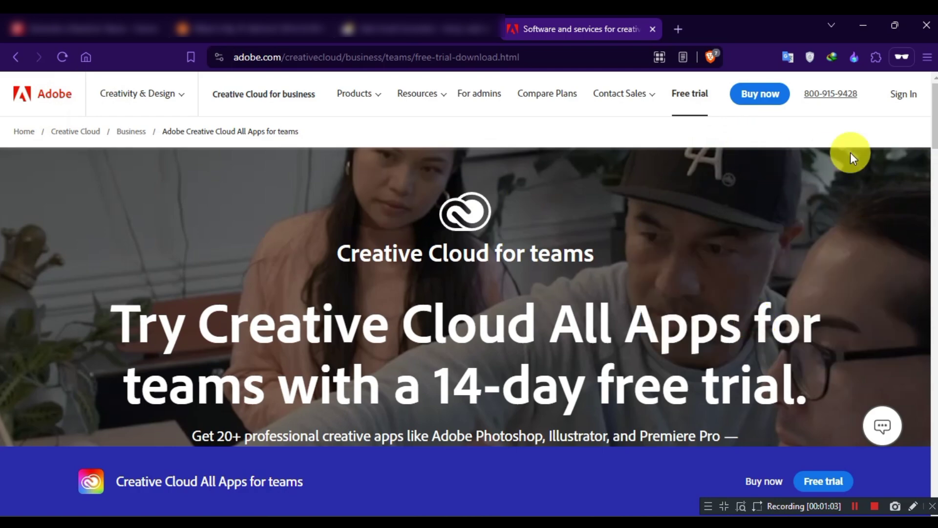
Step: Change the Adobe page's region to Italia and open the Creative Cloud for teams trial sign-up form
drag(934, 118, 935, 457)
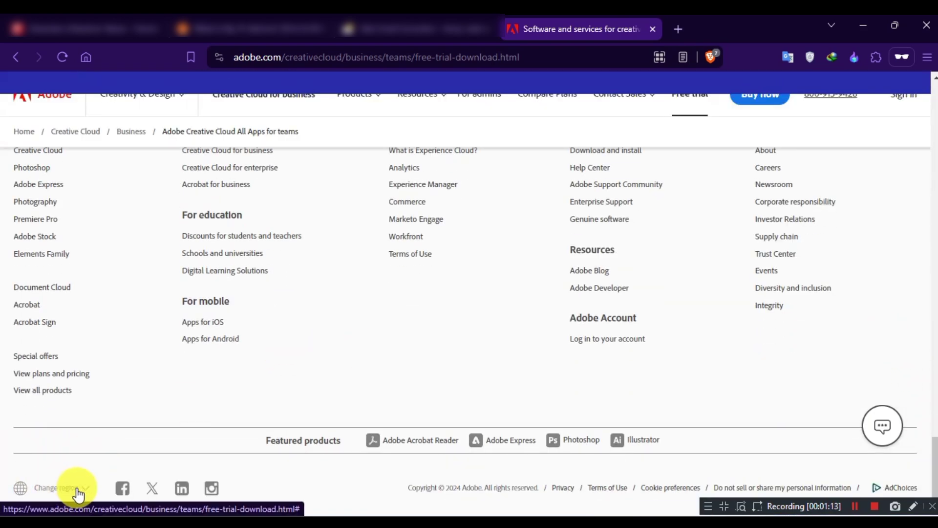
click(82, 489)
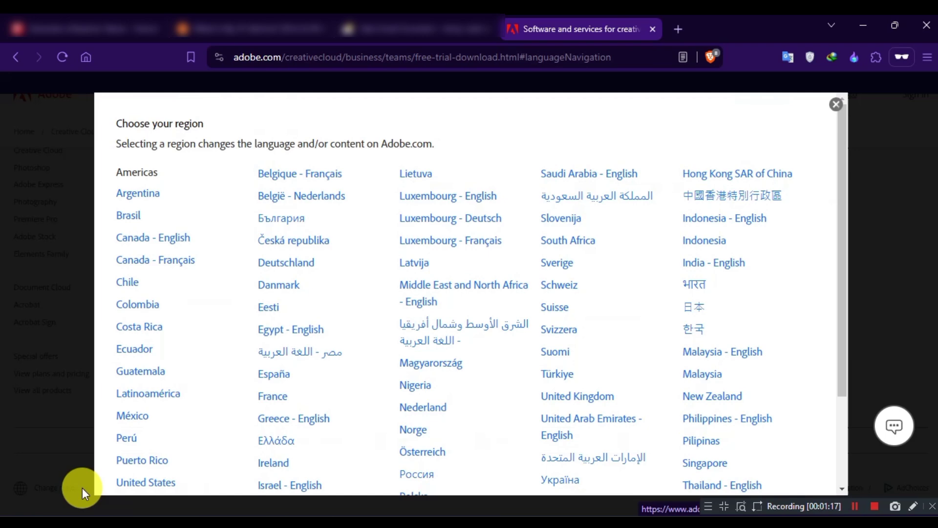
scroll(376, 226, down, 3)
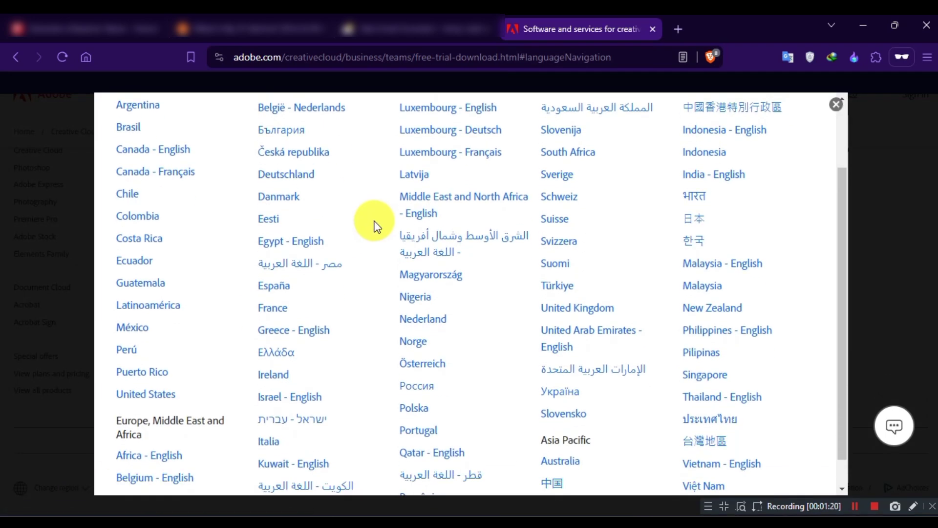
scroll(376, 226, up, 3)
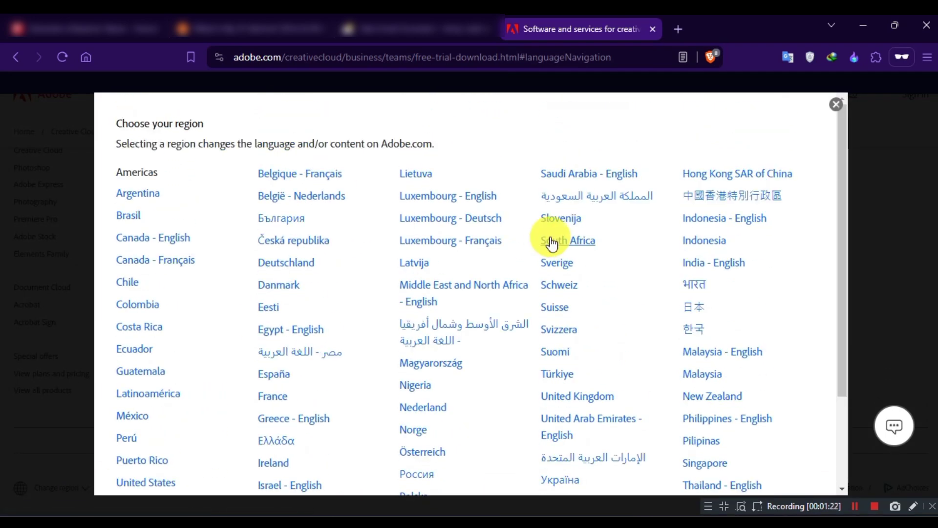
scroll(543, 235, down, 3)
scroll(542, 236, up, 3)
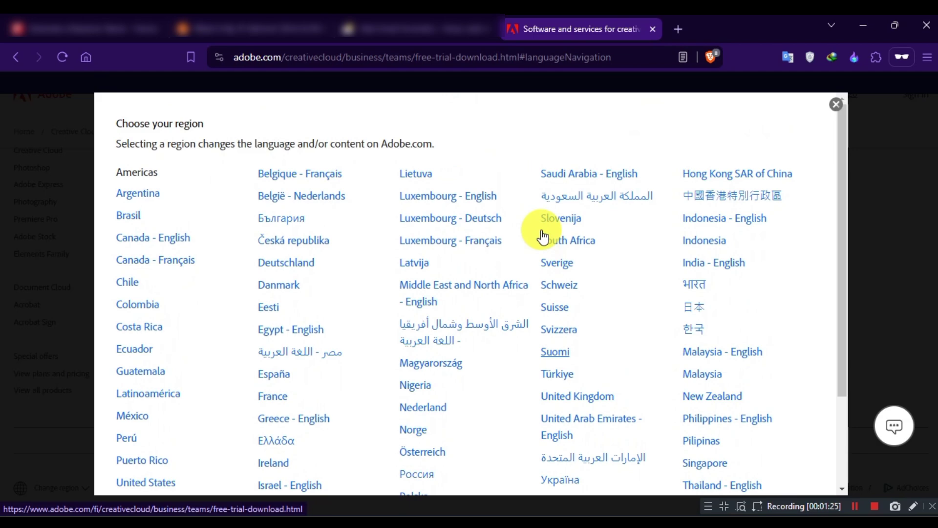
scroll(541, 229, down, 3)
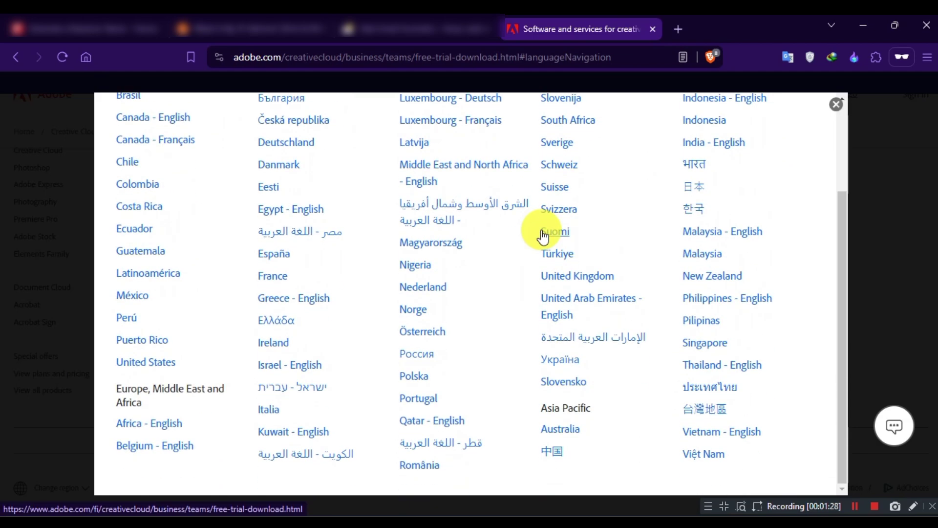
scroll(541, 230, up, 3)
scroll(529, 227, down, 3)
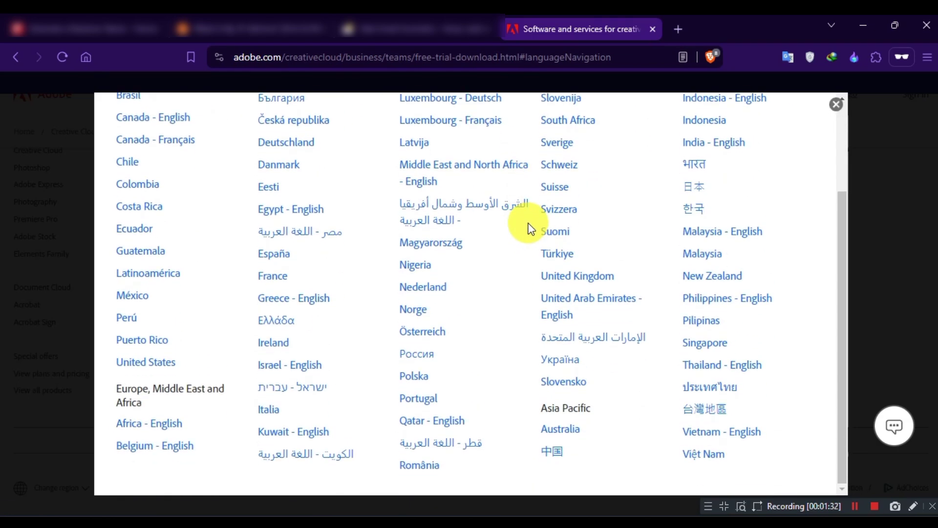
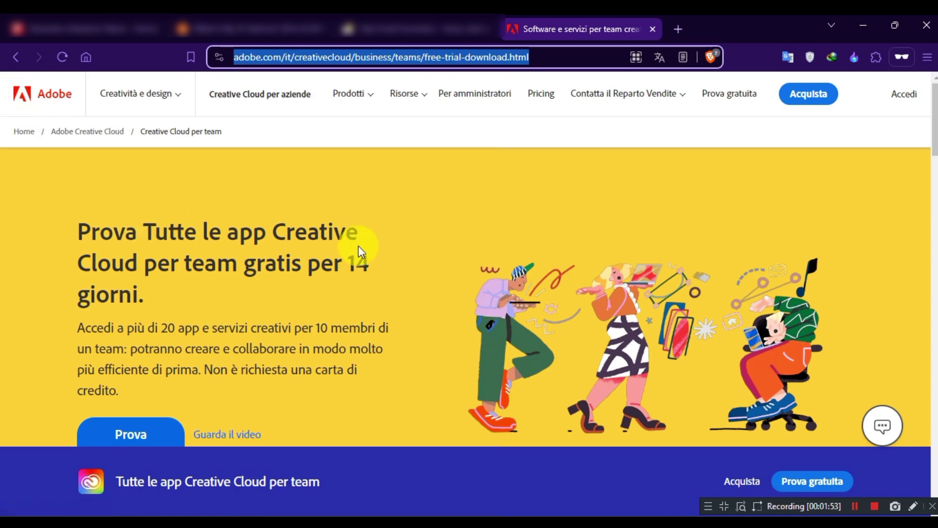
scroll(359, 245, down, 3)
click(163, 306)
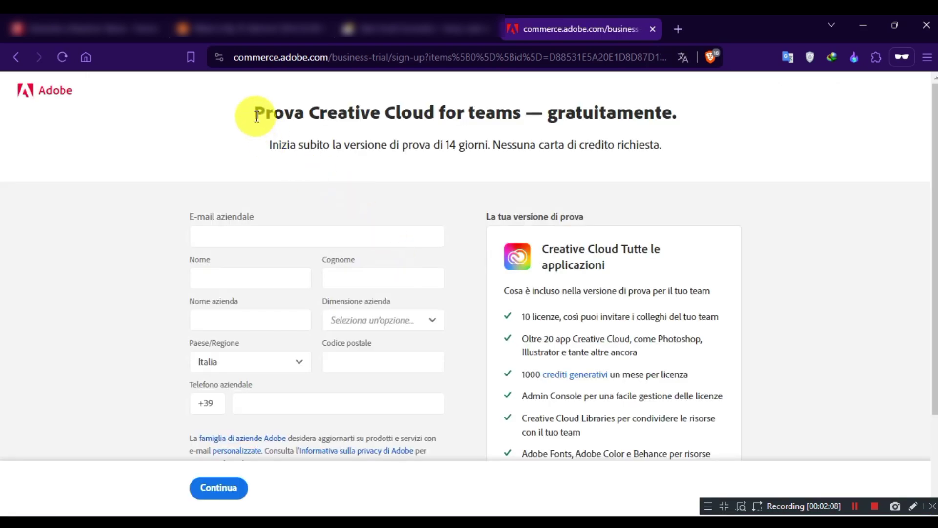
Step: Translate the sign-up form's heading and the line below it from Italian to English, and close the translation
drag(256, 117, 672, 107)
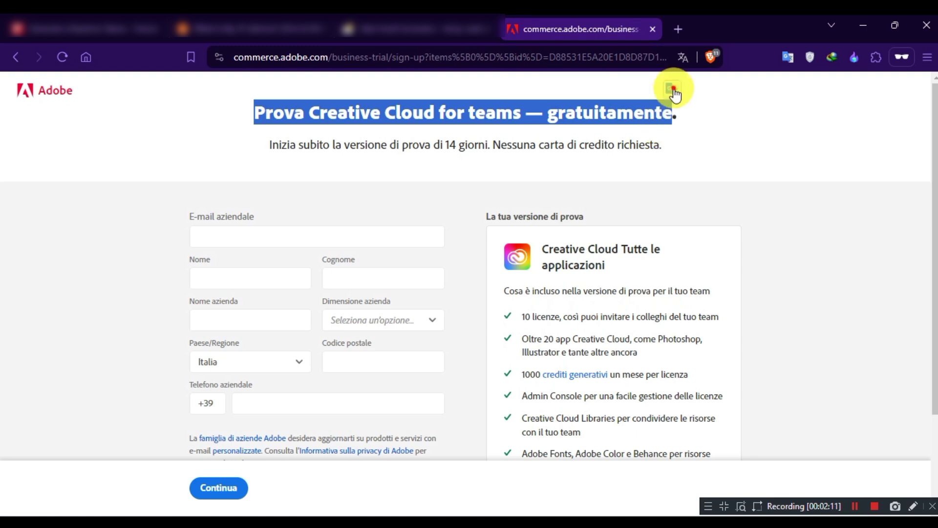
click(673, 91)
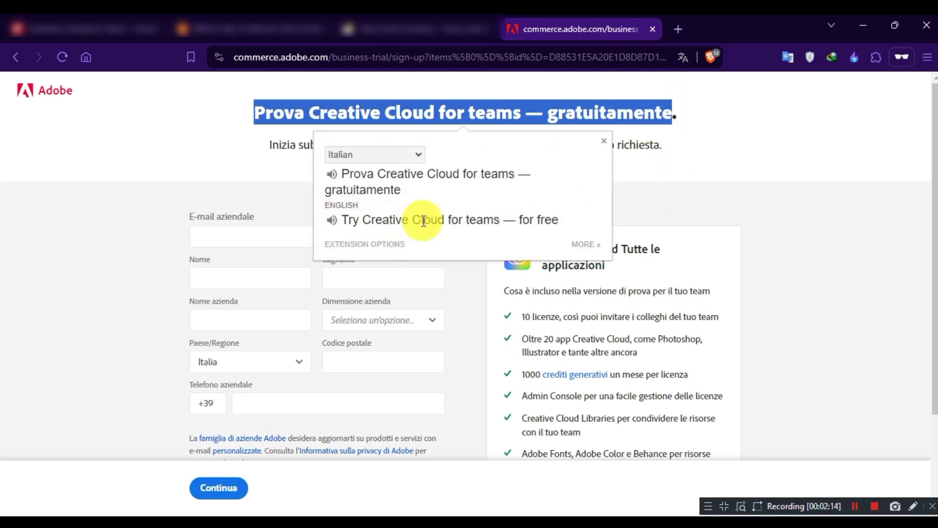
click(655, 192)
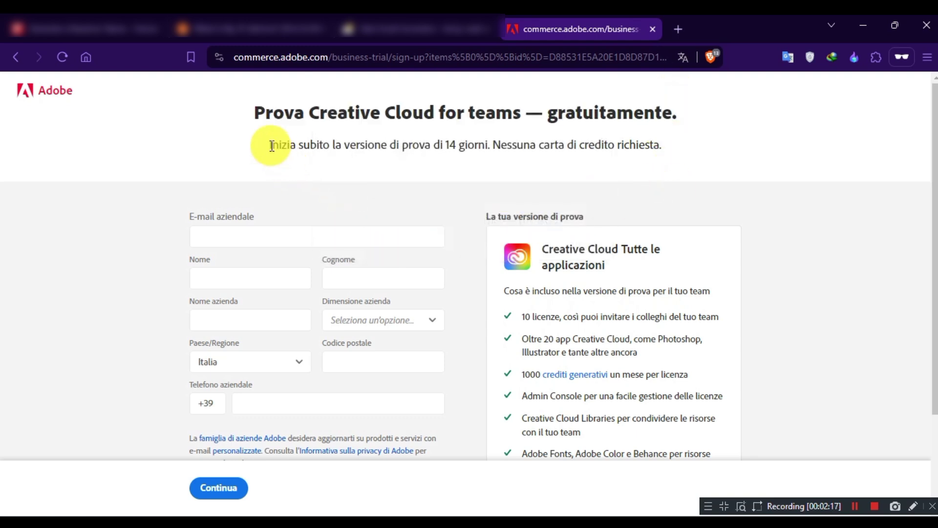
drag(271, 146, 664, 169)
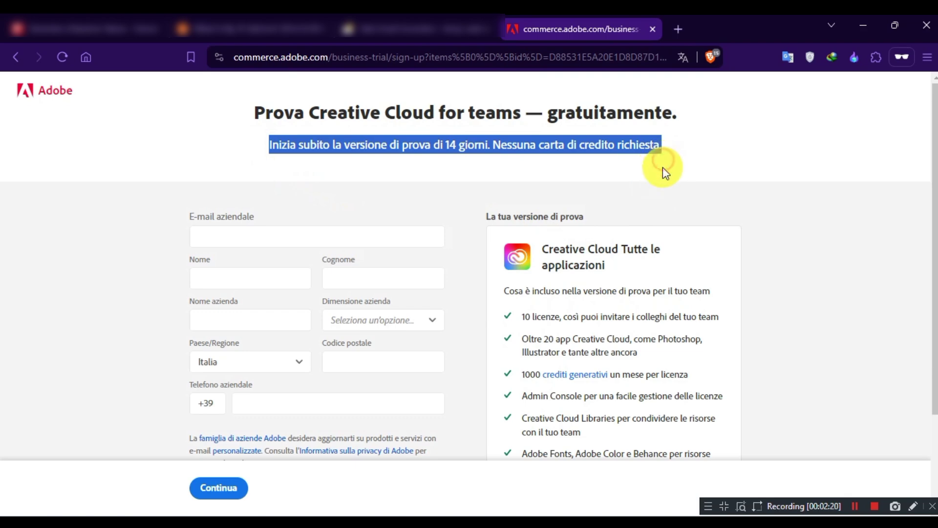
drag(346, 248, 386, 267)
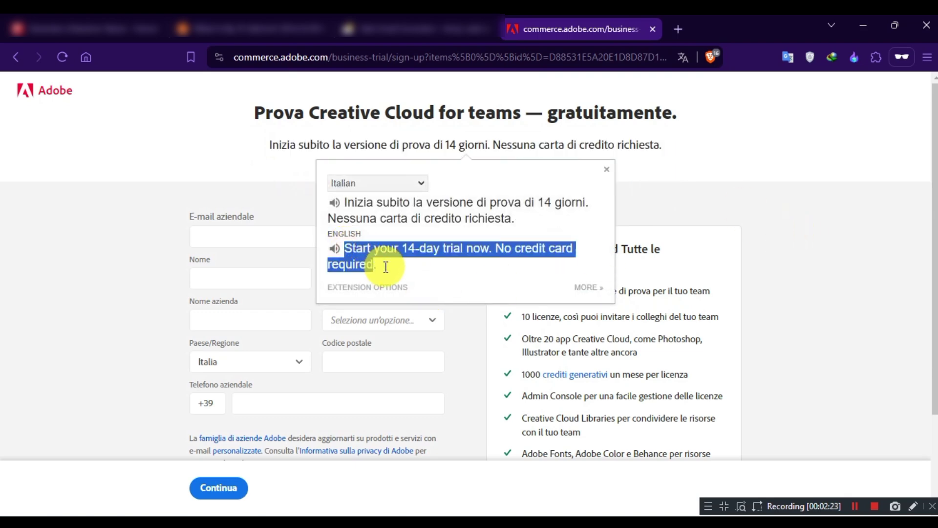
click(691, 192)
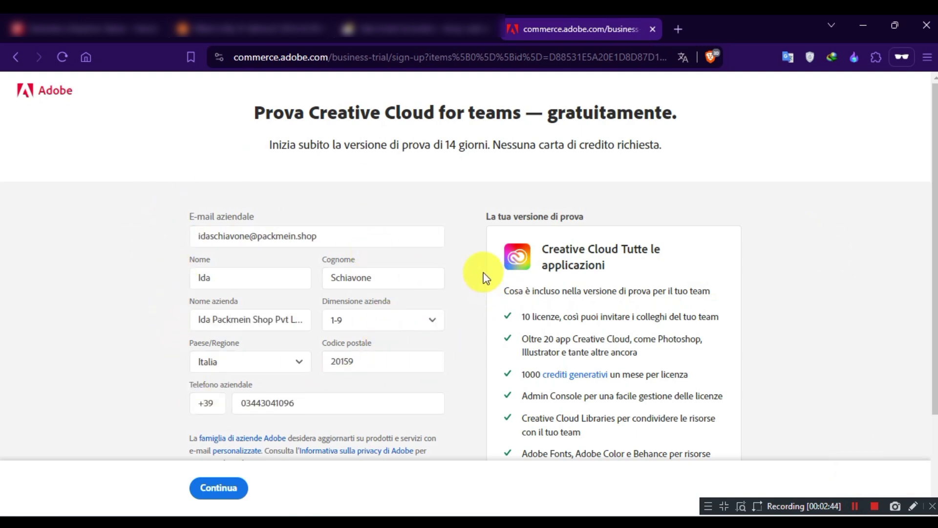
Step: Submit the completed business trial form, paste the account password and continue to the second account creation page
click(236, 491)
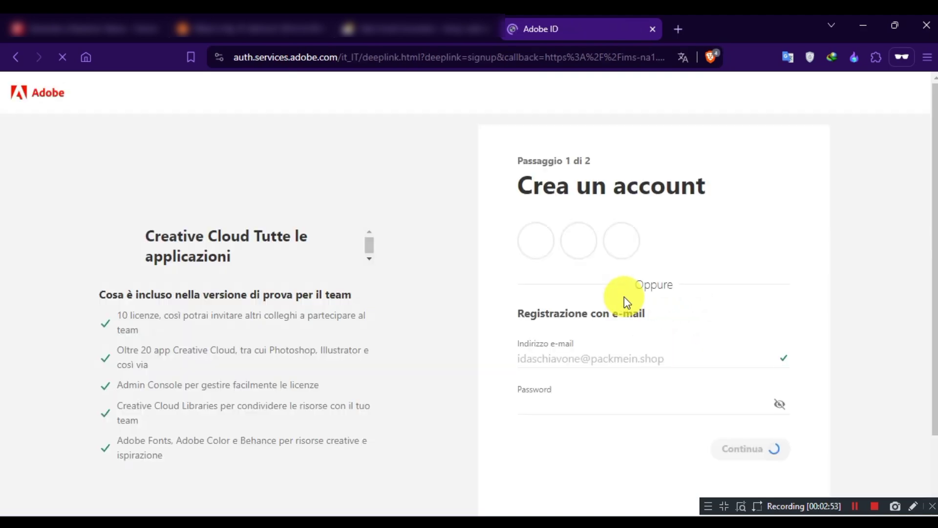
scroll(653, 292, down, 2)
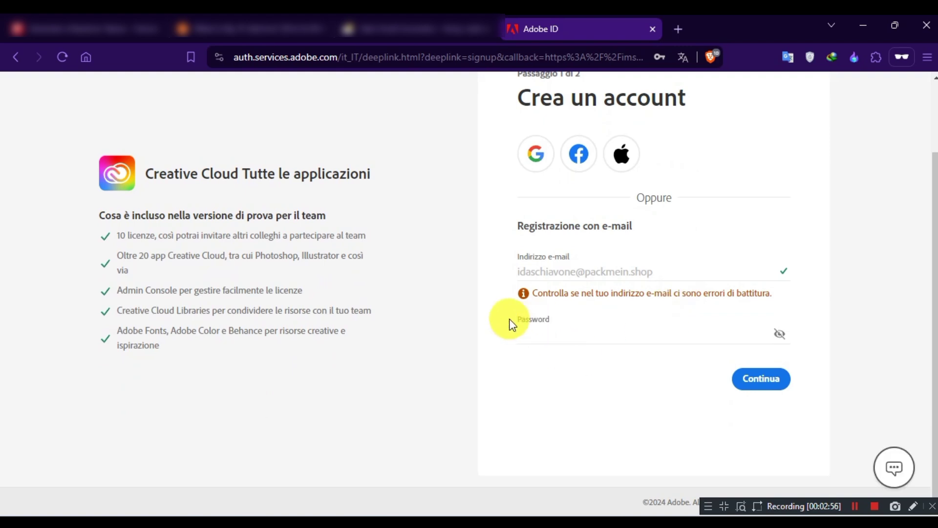
drag(510, 324, 557, 318)
click(542, 355)
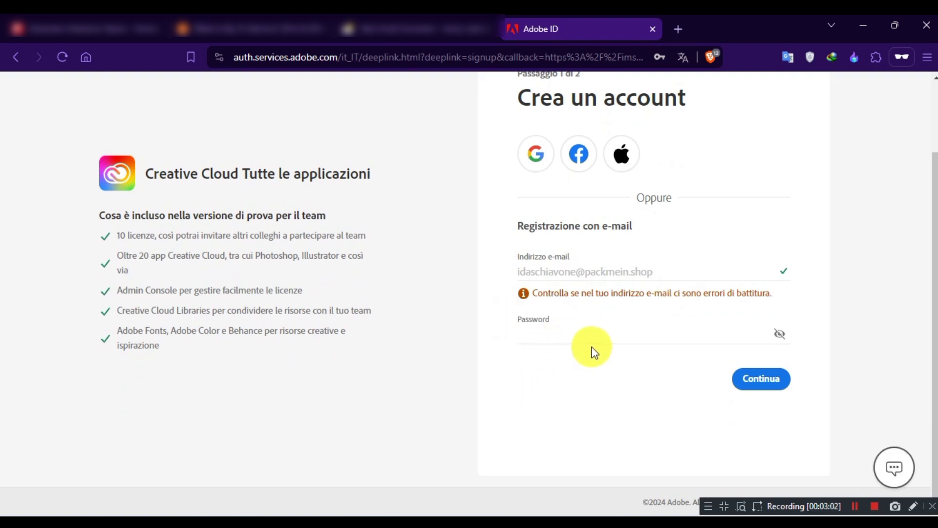
key(ctrl+v)
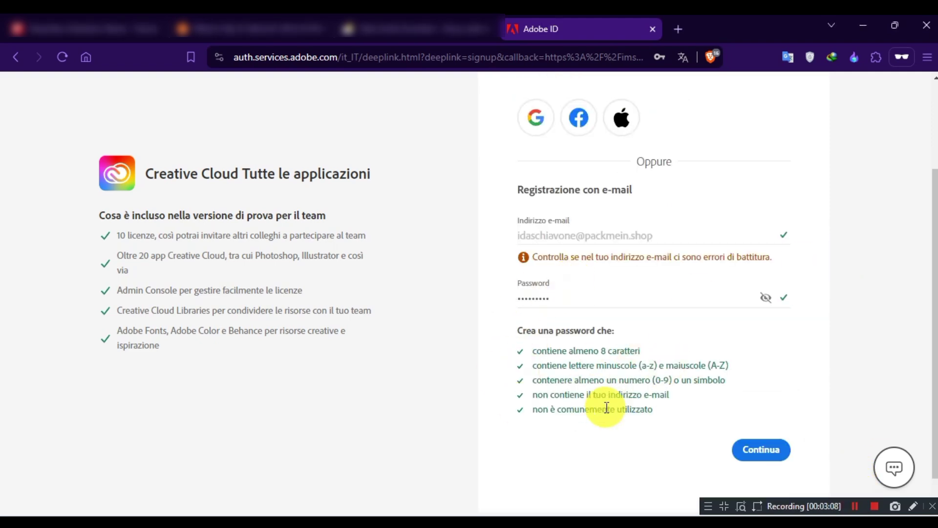
click(782, 455)
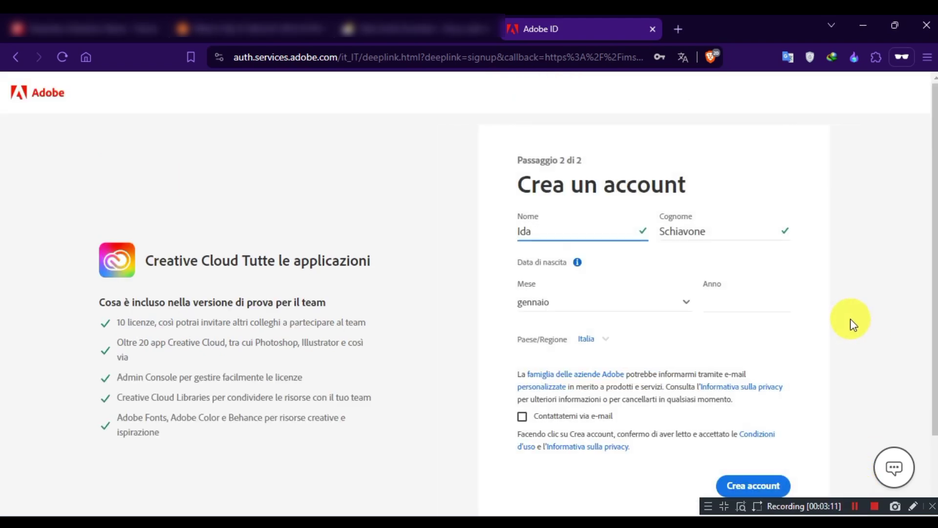
Step: Choose the birth month for the new Adobe account
click(635, 301)
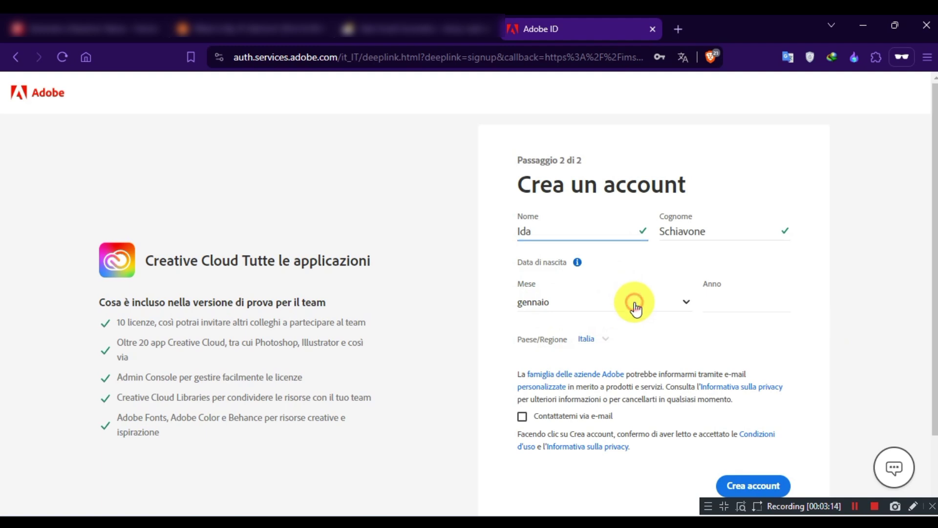
scroll(584, 414, down, 3)
click(549, 442)
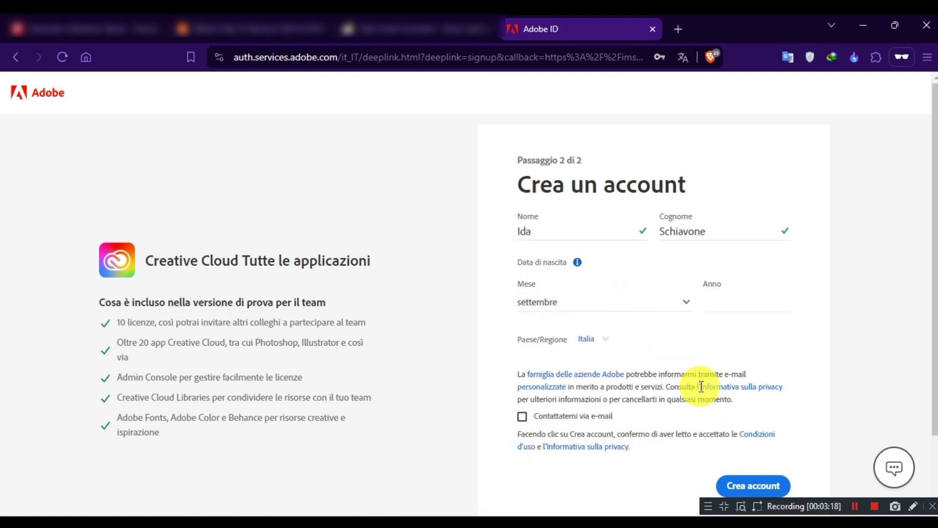
Step: Enter the birth year for the new Adobe account and submit the account creation form
click(732, 307)
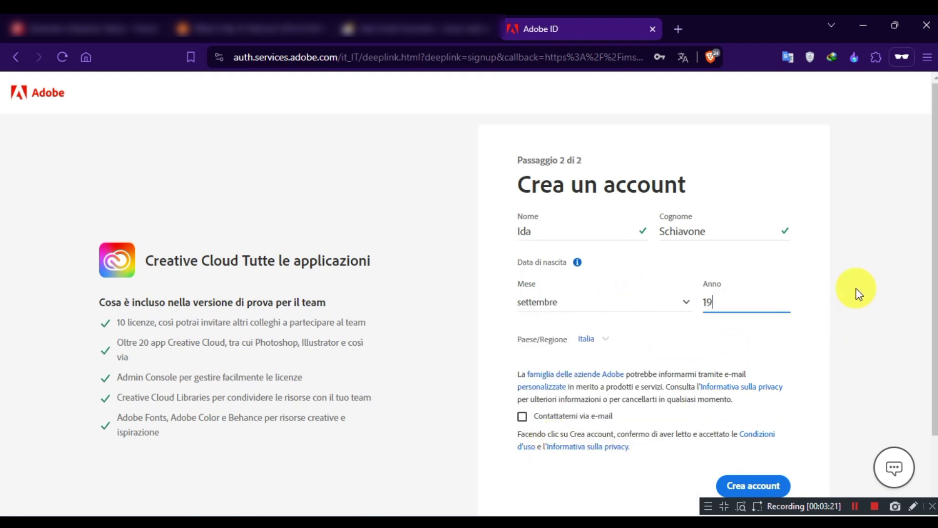
click(837, 409)
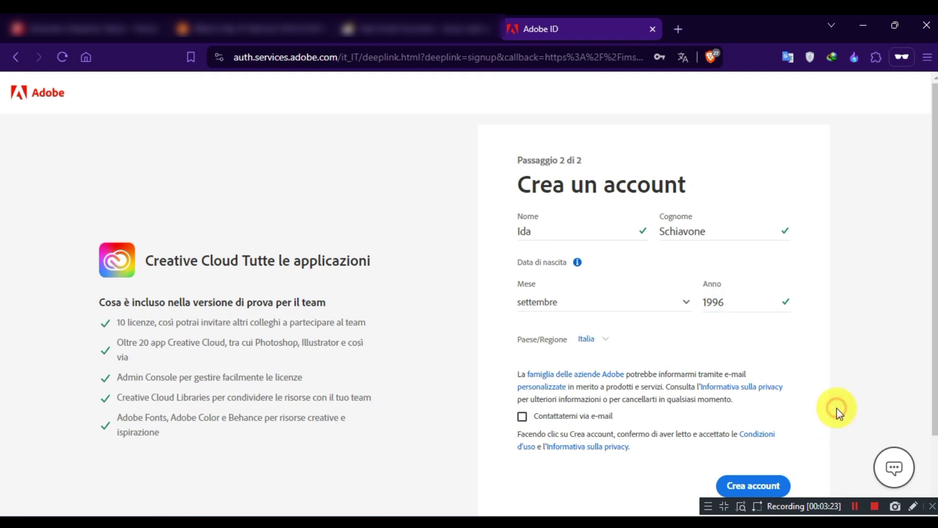
click(778, 493)
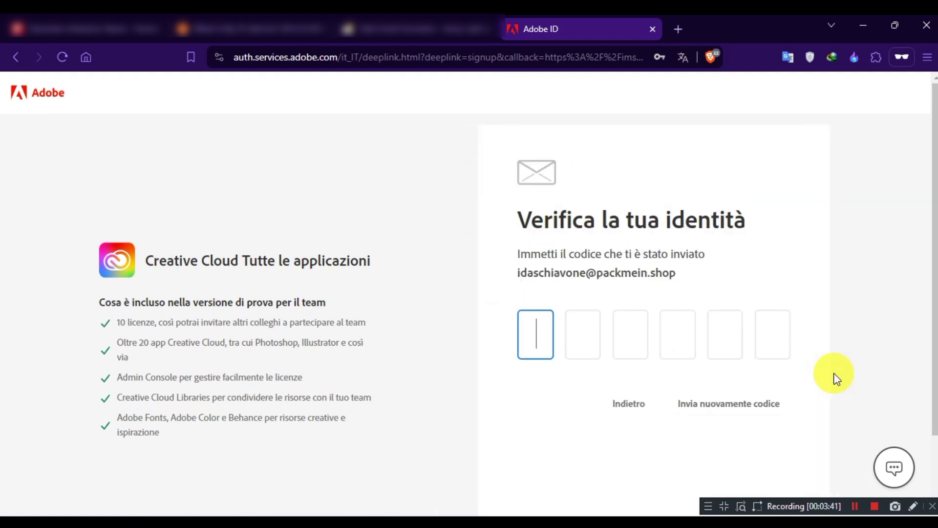
Step: Translate the heading "Verifica la tua identità" from Italian to English and close the translation
drag(512, 223, 742, 226)
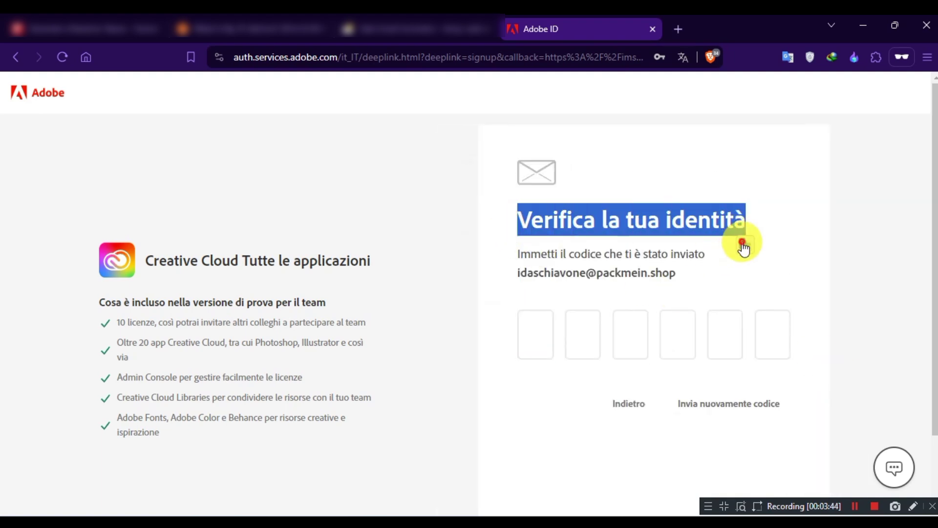
drag(596, 333, 675, 329)
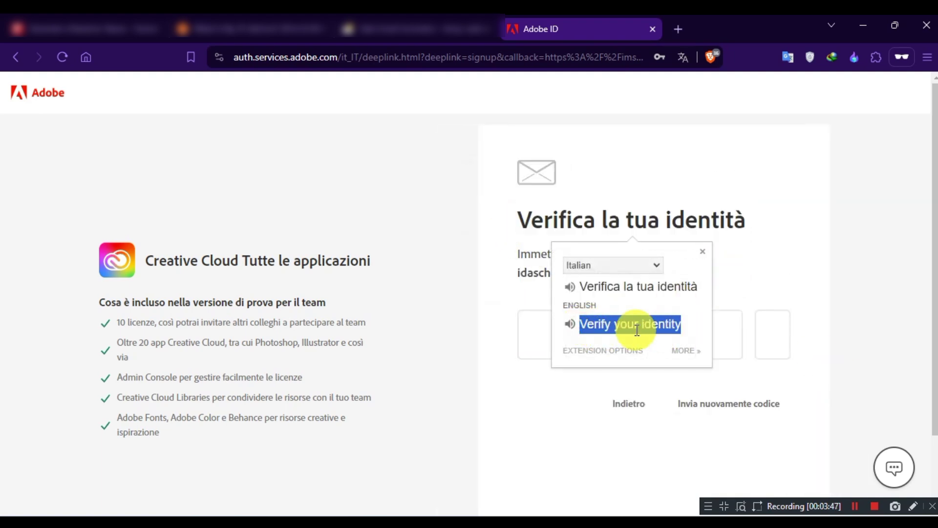
click(784, 271)
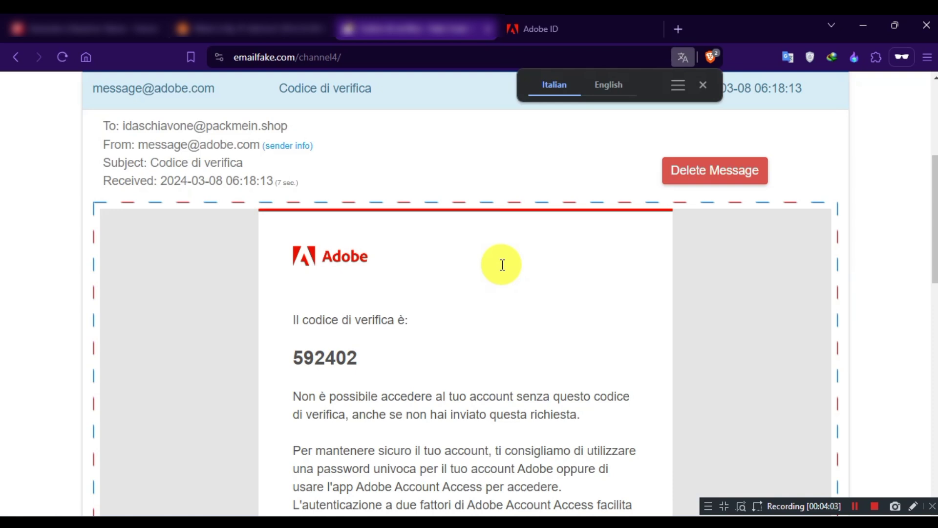
Step: Dismiss the page translation offer and copy the verification code from Adobe's "Codice di verifica" message in the temporary mailbox
click(566, 251)
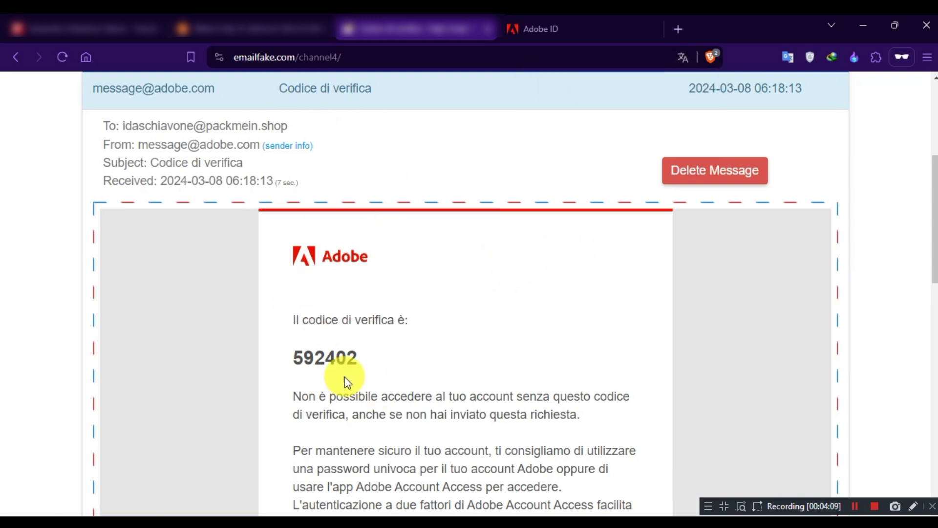
drag(296, 357, 337, 356)
right_click(338, 357)
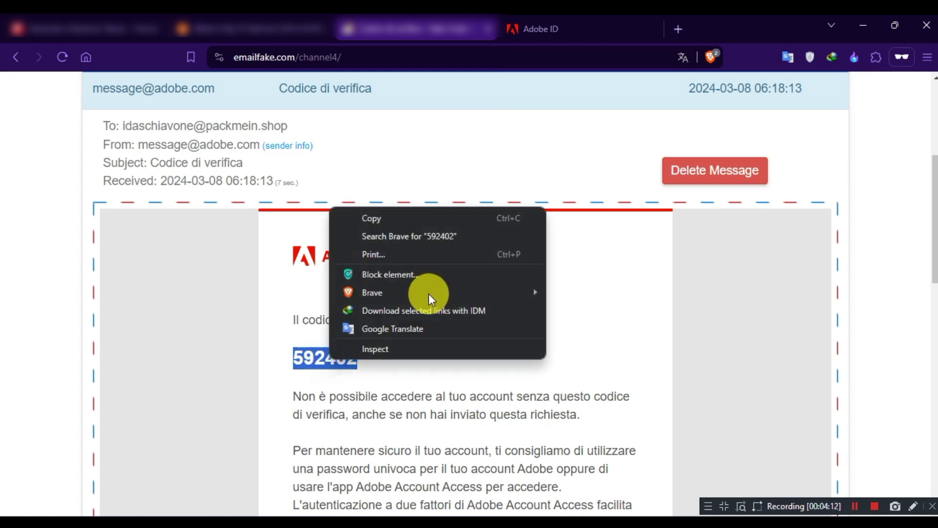
click(394, 218)
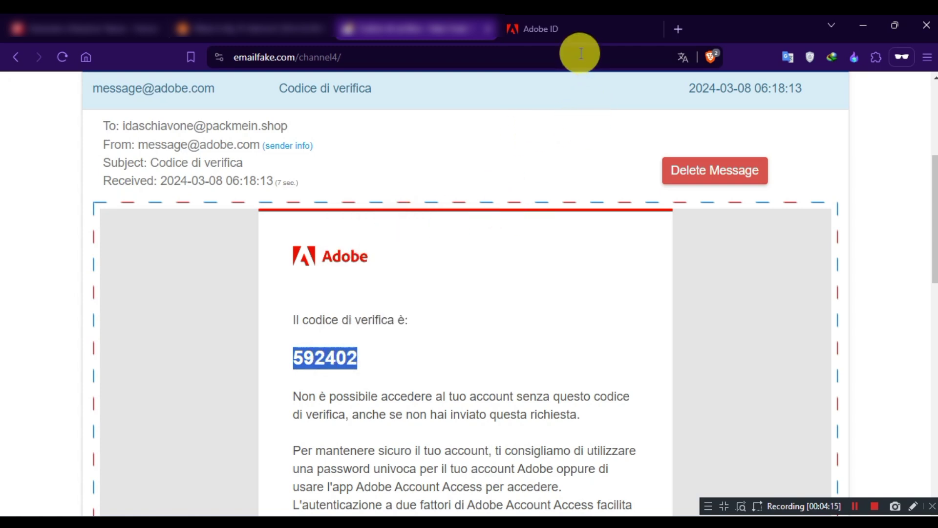
Step: Return to the Adobe ID page and paste the verification code to verify the account's identity
click(587, 29)
click(812, 141)
click(535, 331)
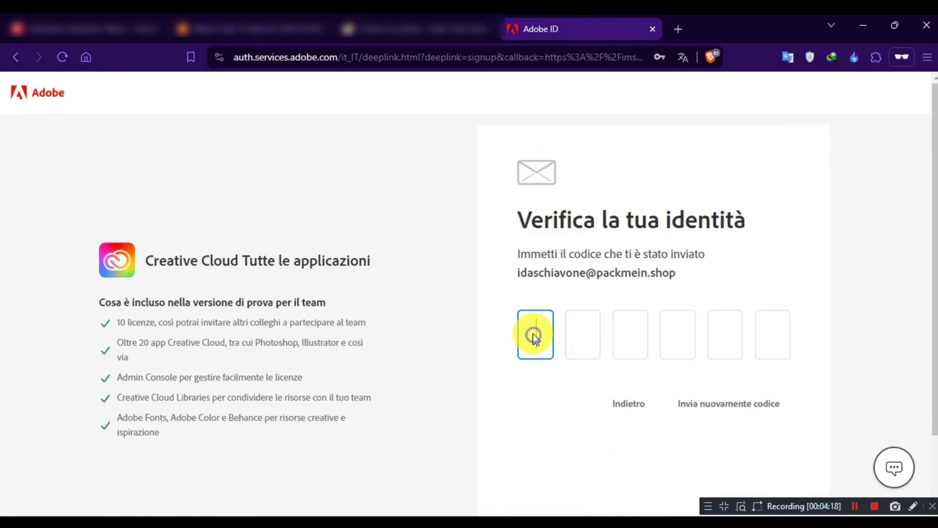
right_click(534, 331)
click(618, 153)
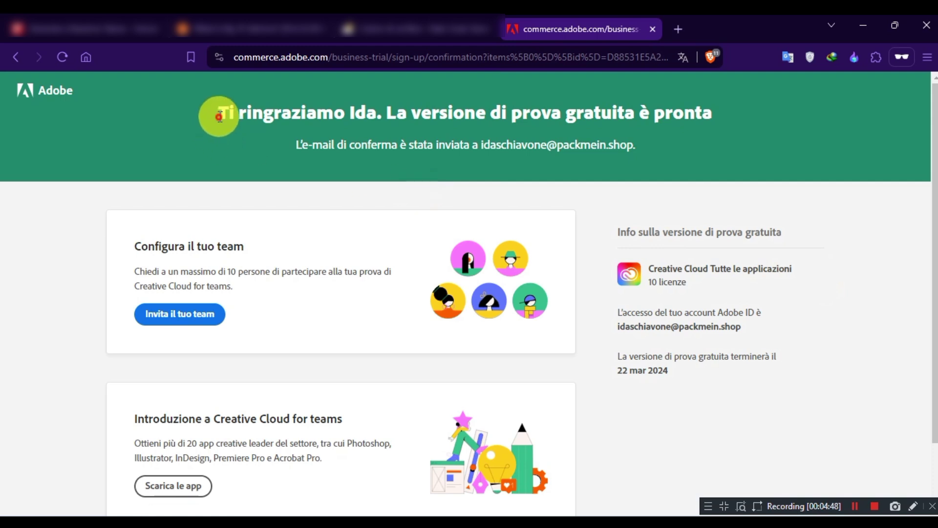
Step: Translate the trial confirmation page's heading from Italian to English and close the translation
drag(219, 116, 715, 117)
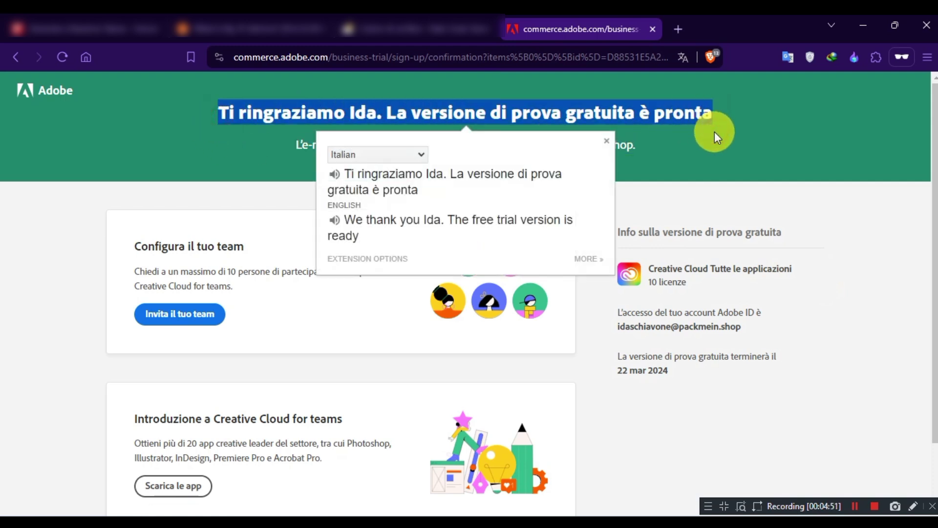
drag(345, 220, 408, 236)
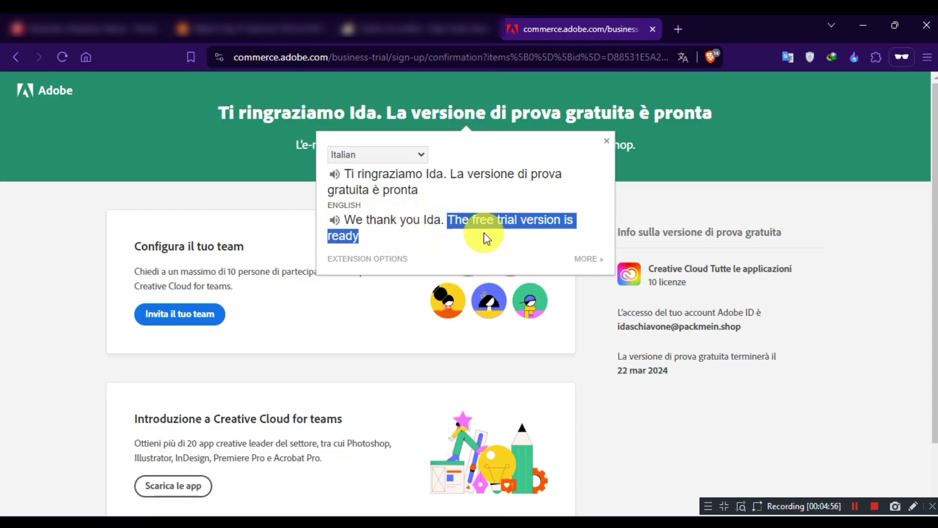
click(749, 102)
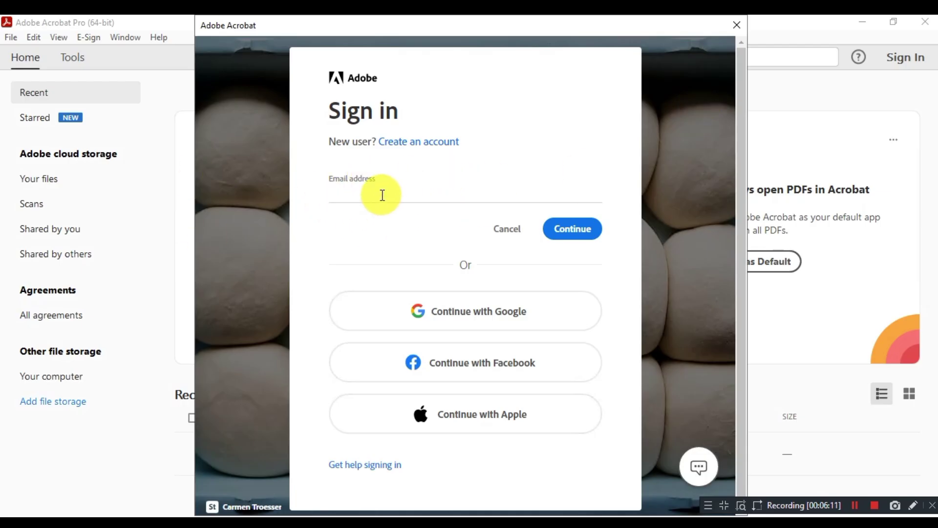
Step: Sign in to Adobe Acrobat with the new account's e-mail address and password
click(381, 195)
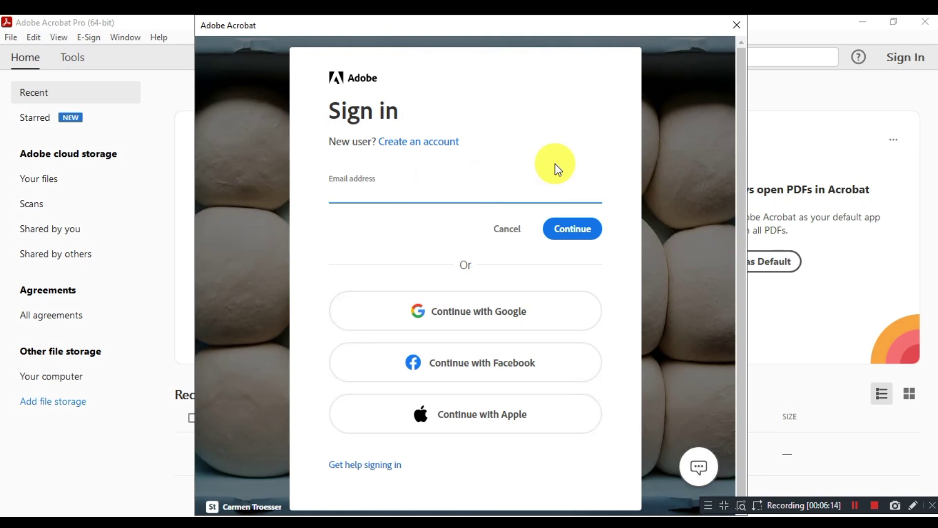
key(ctrl+v)
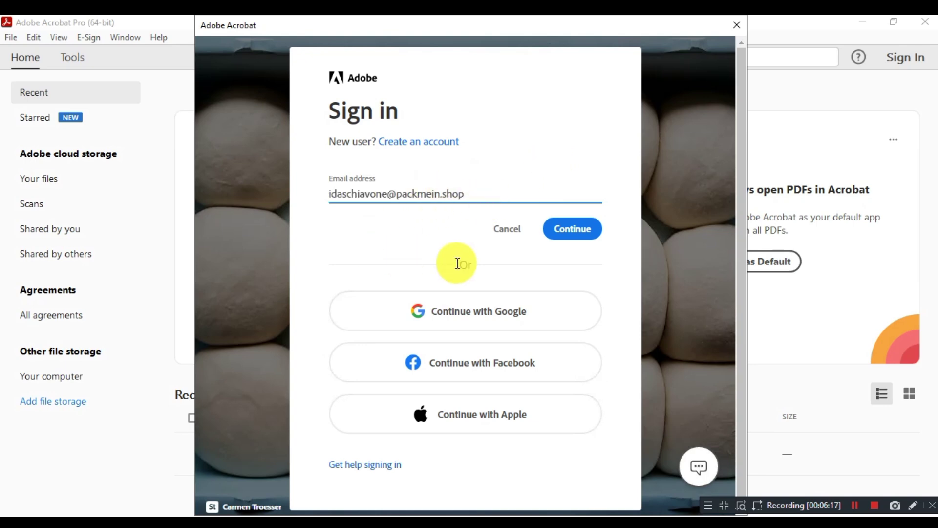
click(579, 237)
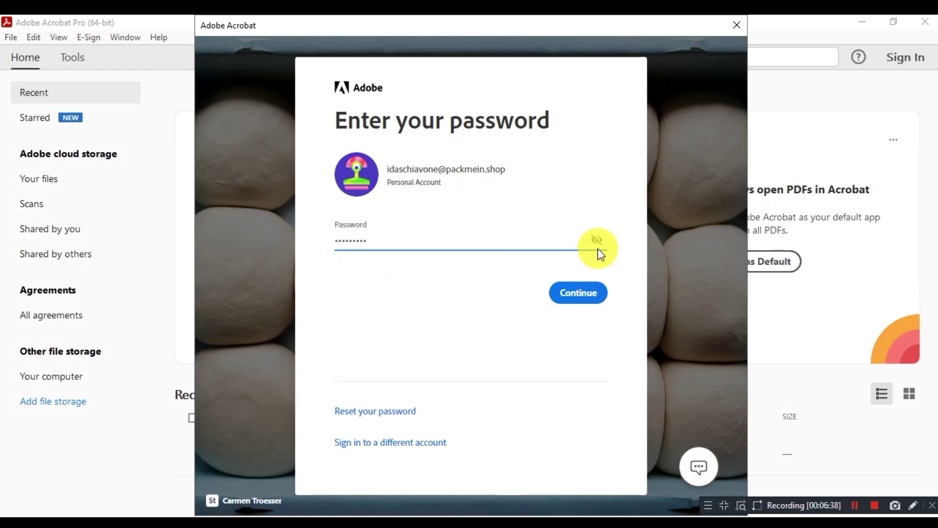
click(600, 293)
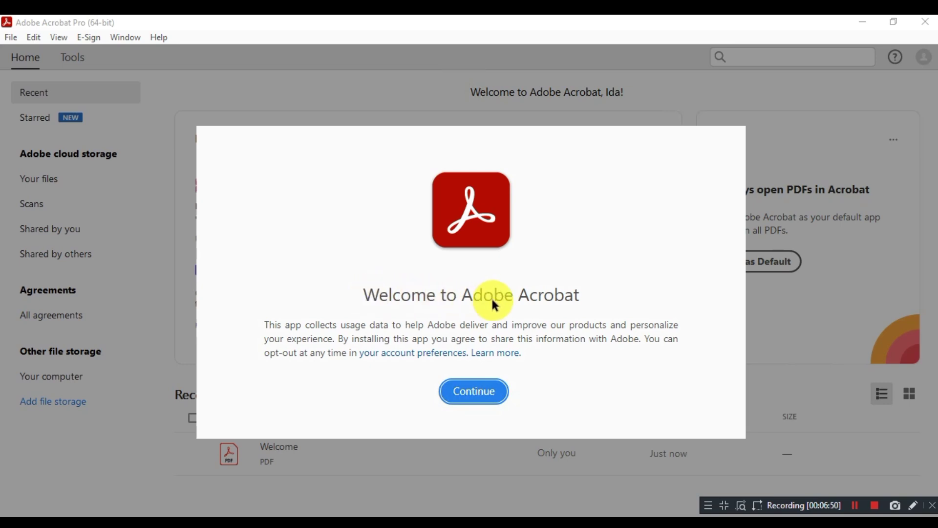
Step: Continue past the Acrobat welcome notice and decline making Acrobat the default PDF application
click(505, 395)
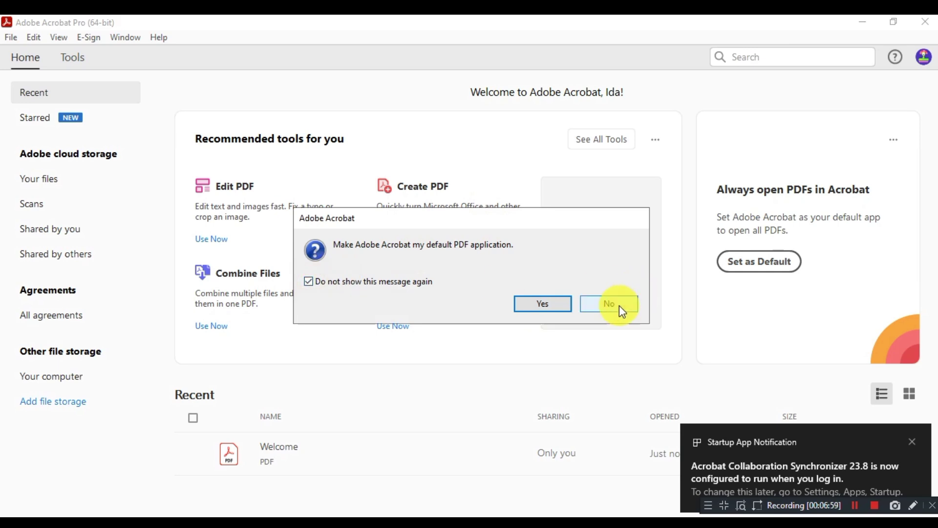
click(620, 307)
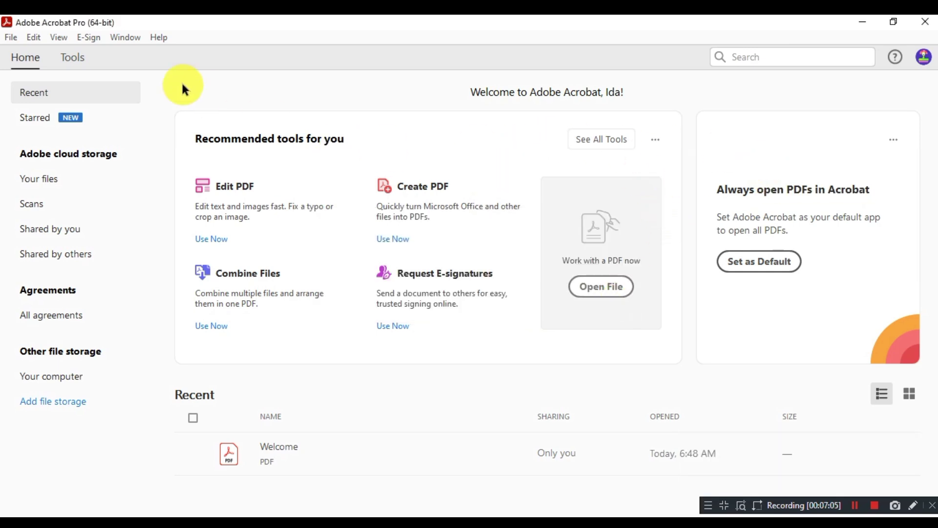
Step: Check the signed-in account among the help options and in the profile details, and close both
click(158, 38)
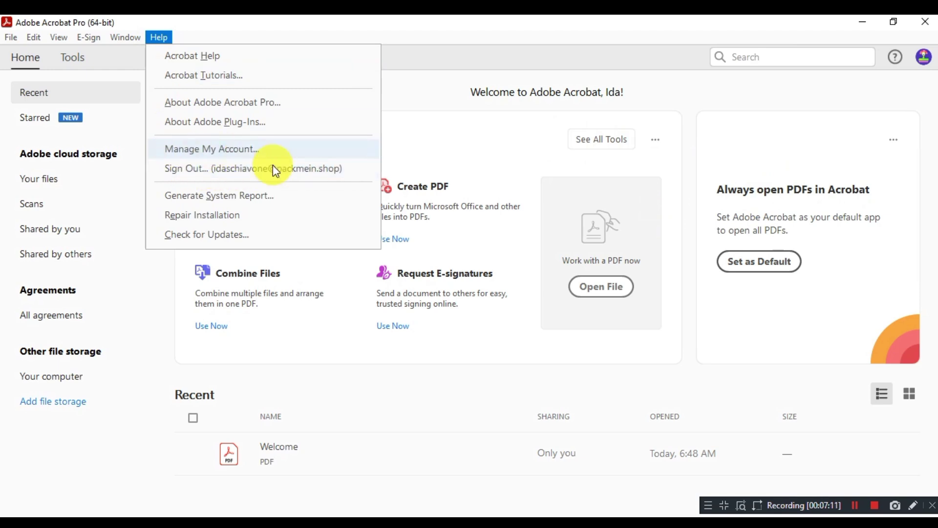
click(870, 98)
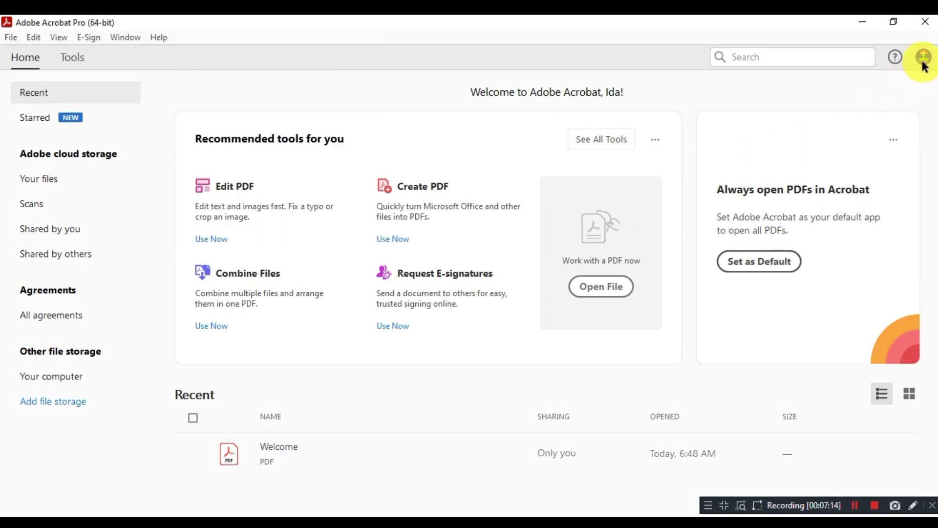
click(923, 59)
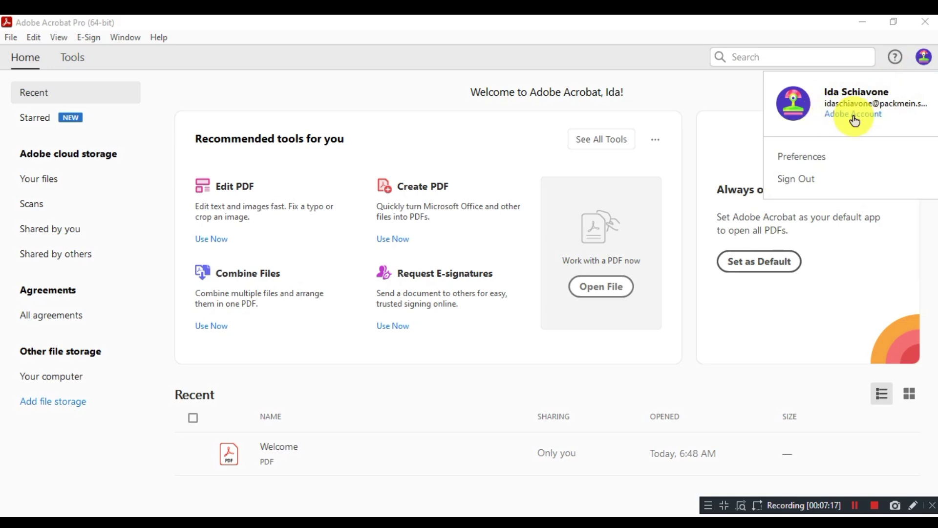
click(735, 96)
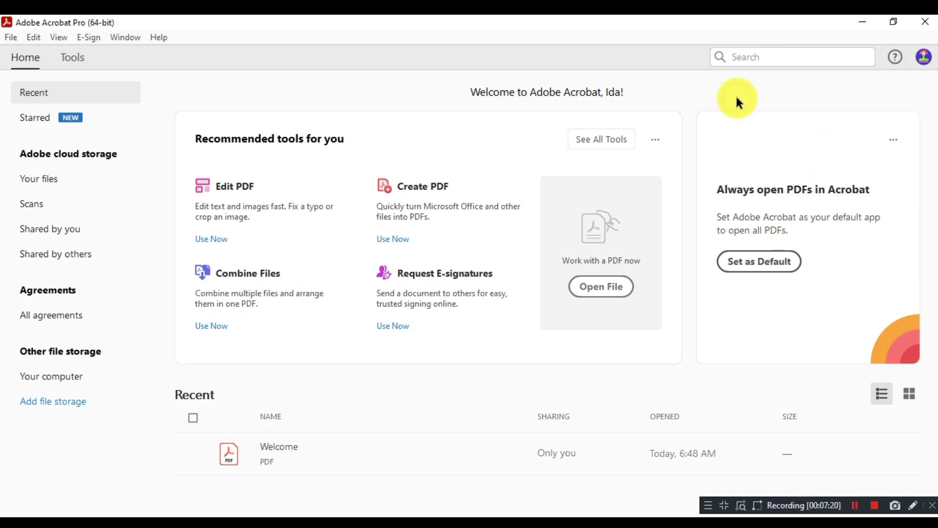
Step: View the About Adobe Acrobat Pro version information and close it
click(162, 42)
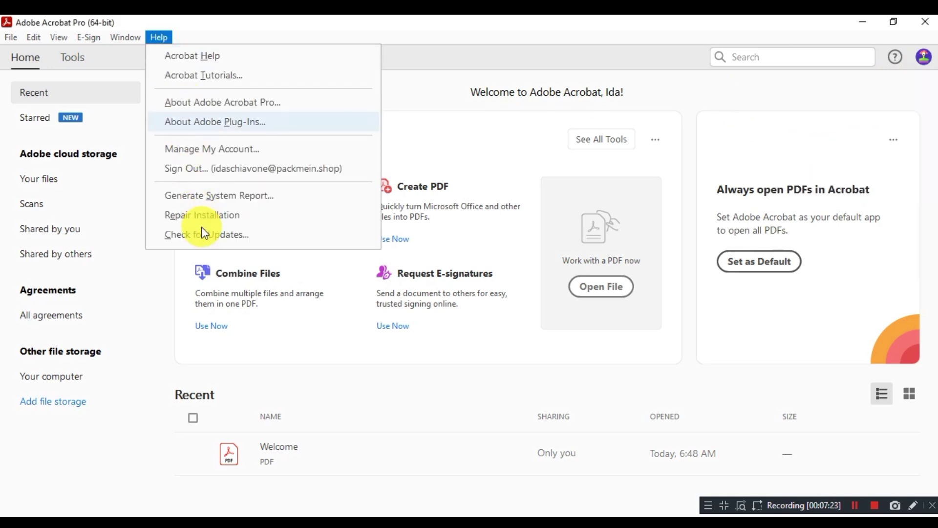
click(348, 105)
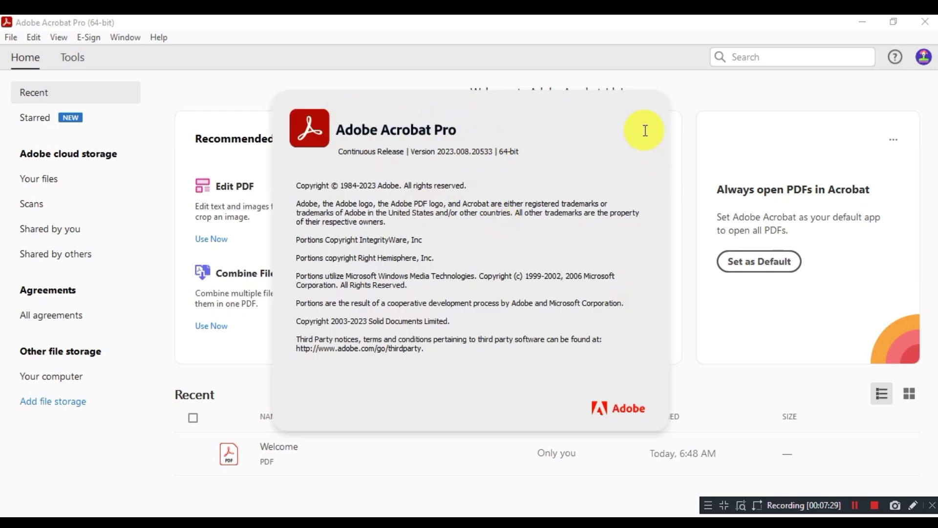
click(505, 97)
Step: Add the Rich Media, Prepare Form and Certificates tools to the tool shortcuts
click(71, 56)
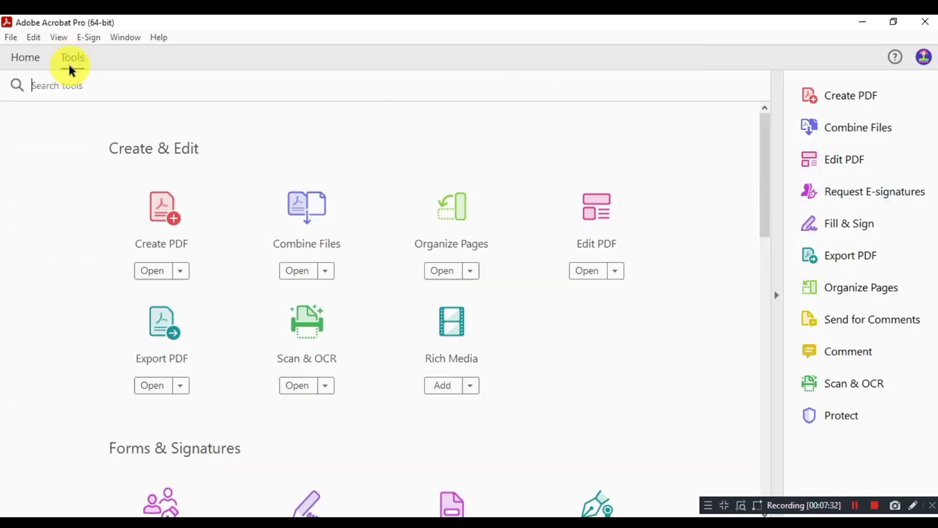
scroll(453, 243, down, 2)
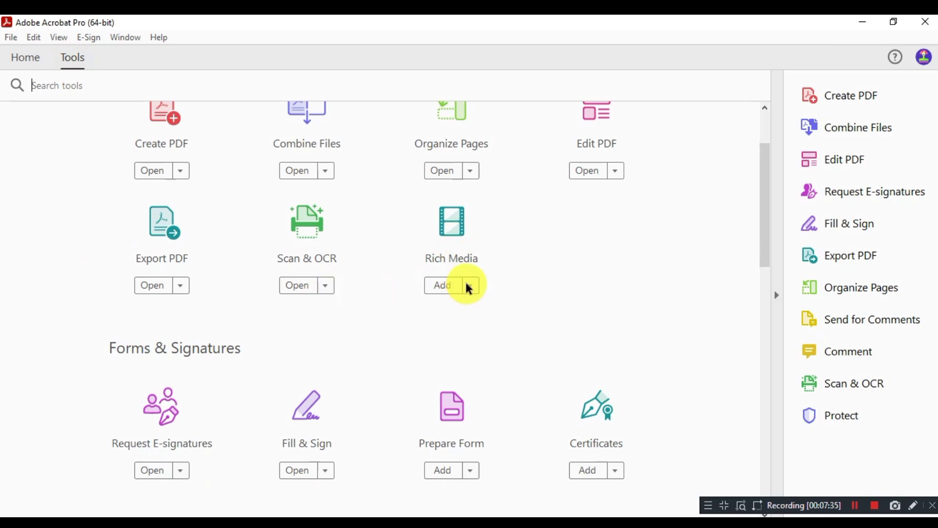
click(442, 285)
scroll(576, 273, down, 1)
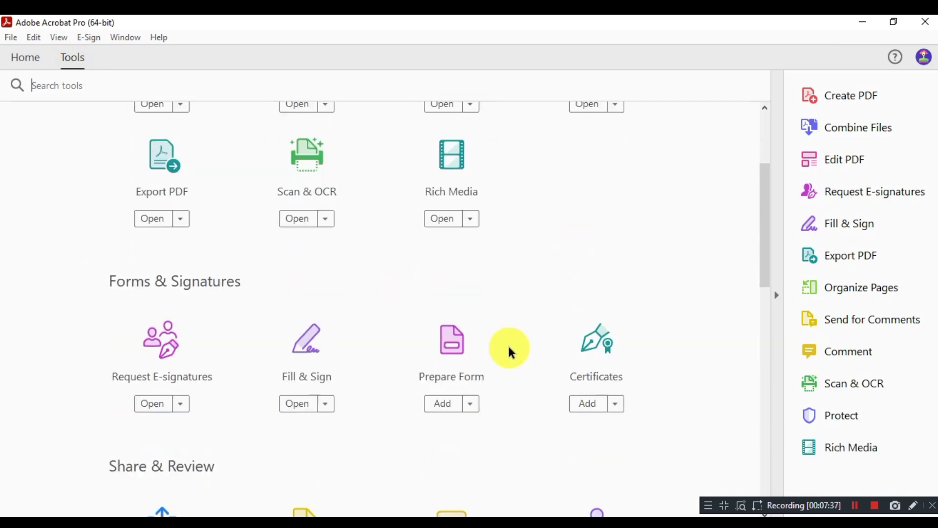
click(440, 403)
click(589, 404)
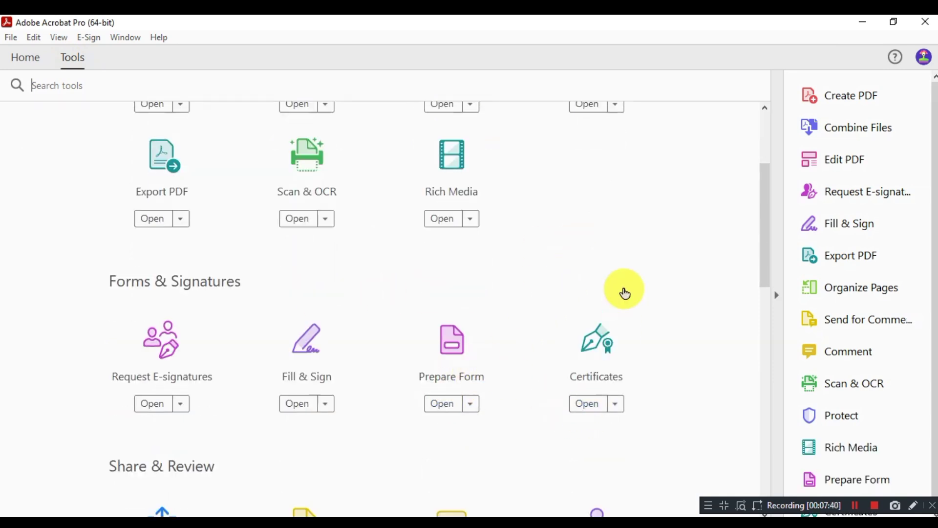
Step: Add the Stamp and Share tools from Share & Review to the tool shortcuts
scroll(625, 294, down, 2)
scroll(503, 308, down, 1)
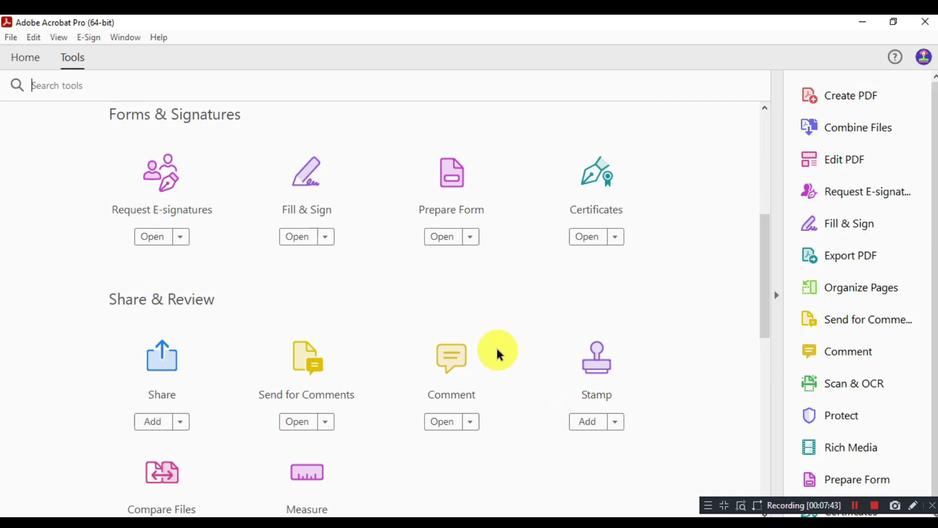
click(588, 424)
click(152, 423)
Step: Look at the Create PDF tool and at the Combine Files tool
scroll(356, 345, up, 3)
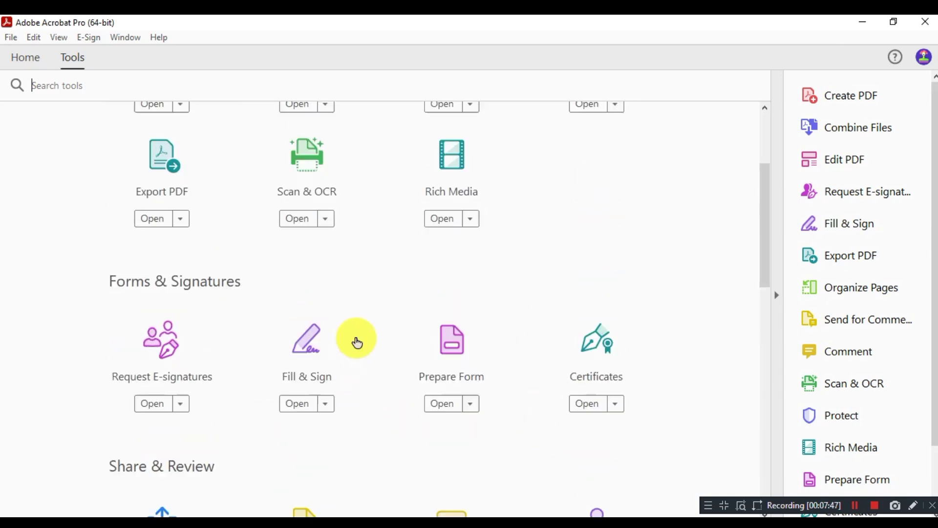
scroll(357, 342, up, 3)
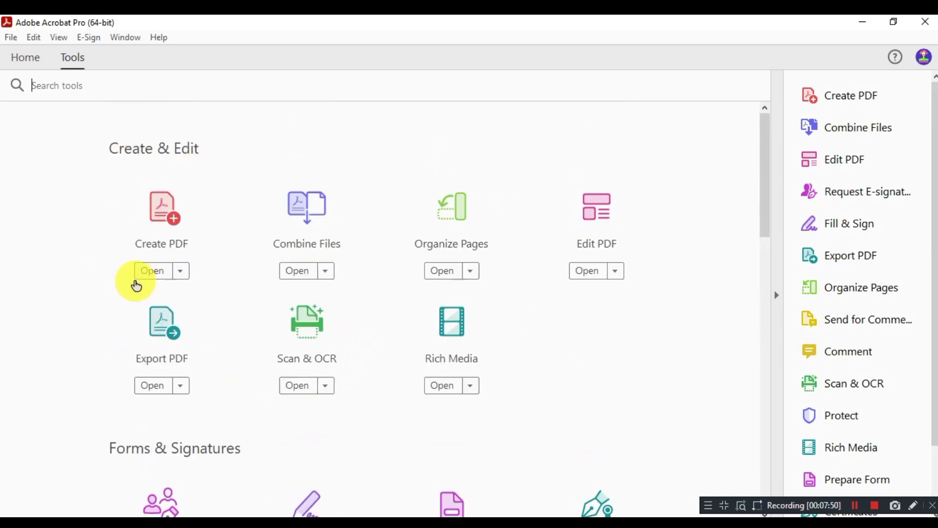
click(153, 272)
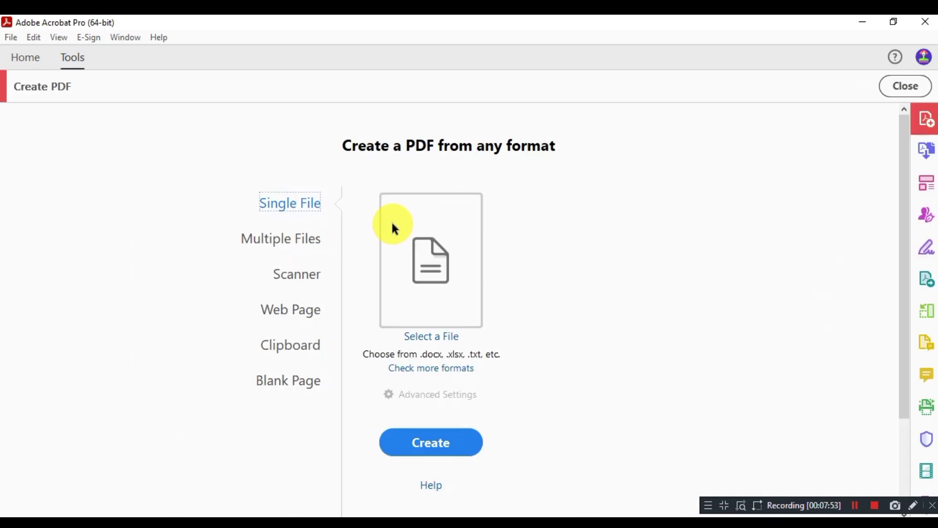
click(925, 152)
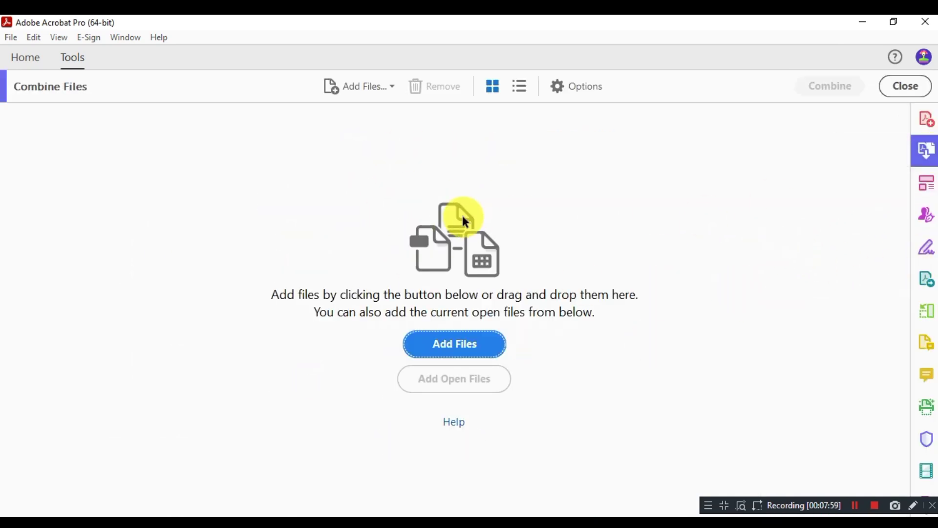
Step: Open the Welcome PDF from the recent files on the home page and look through its first page
click(38, 62)
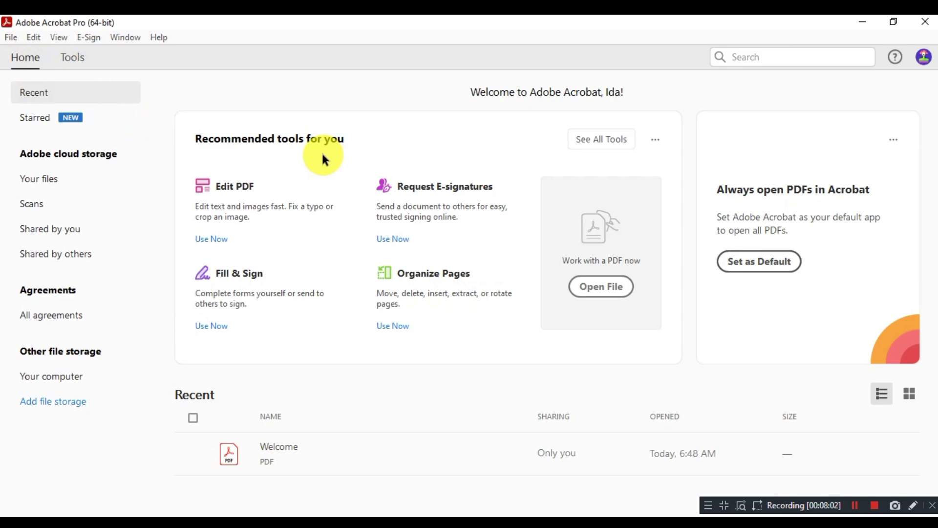
click(394, 455)
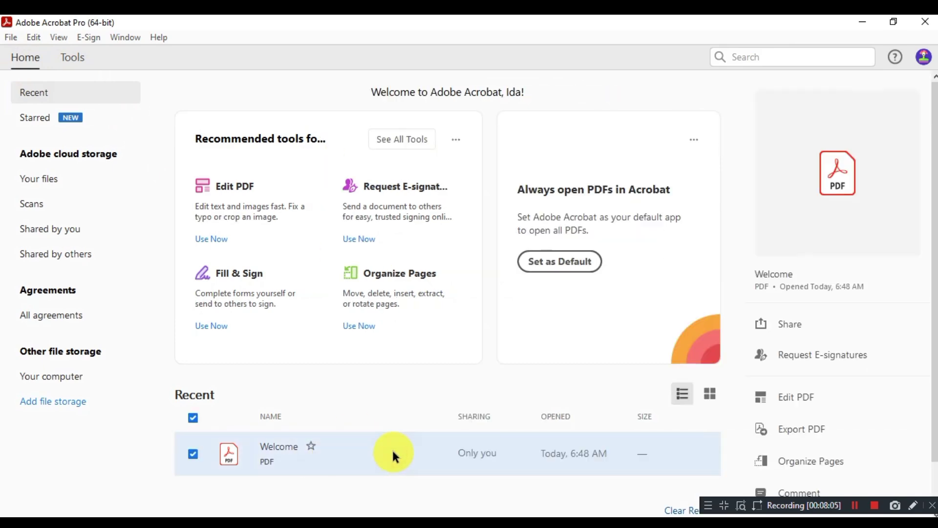
double_click(392, 447)
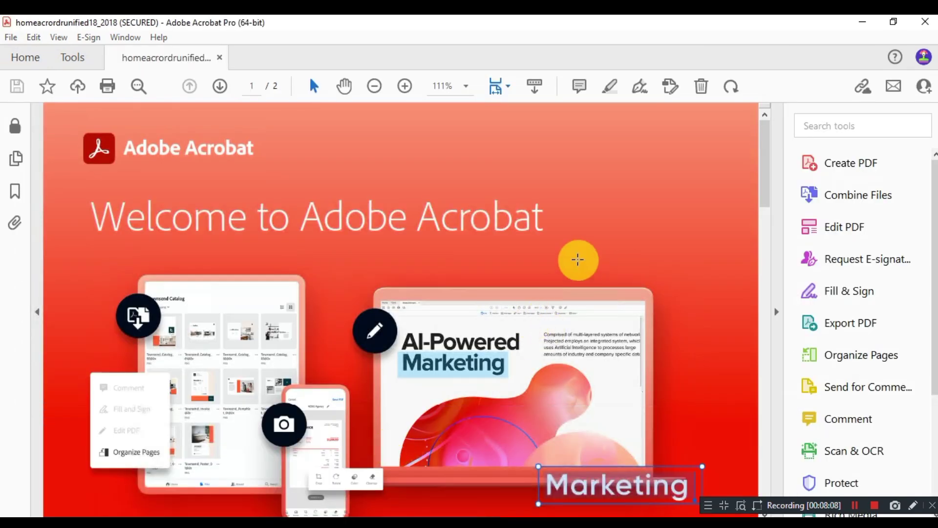
scroll(593, 218, down, 3)
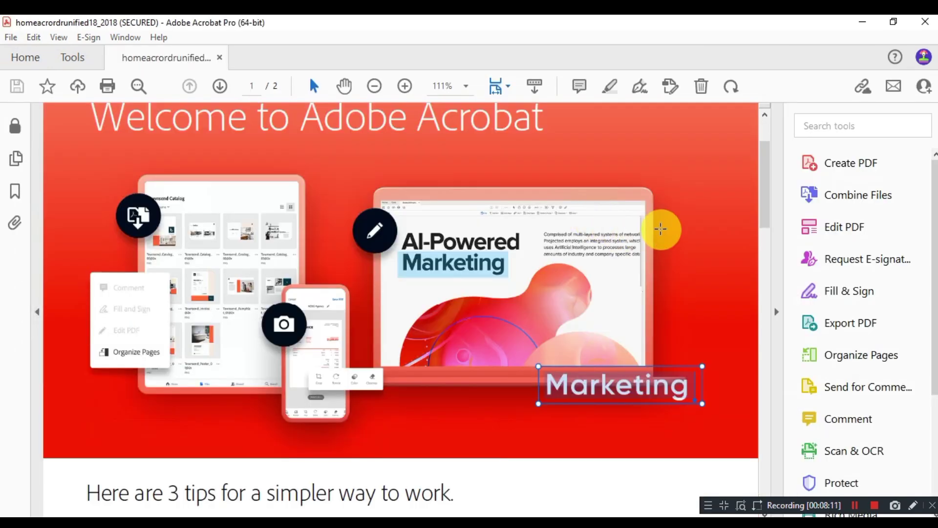